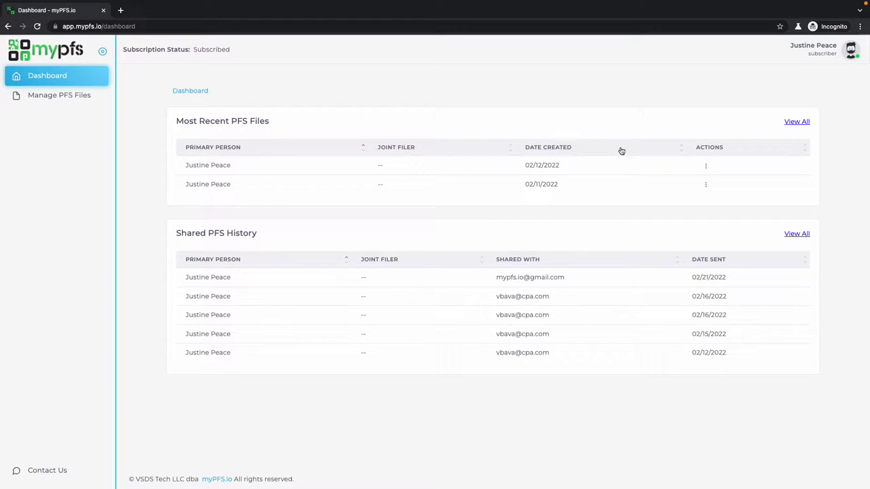
# Open and close the most recent PFS file's actions menu, then go to the saved files list.
pyautogui.click(705, 165)
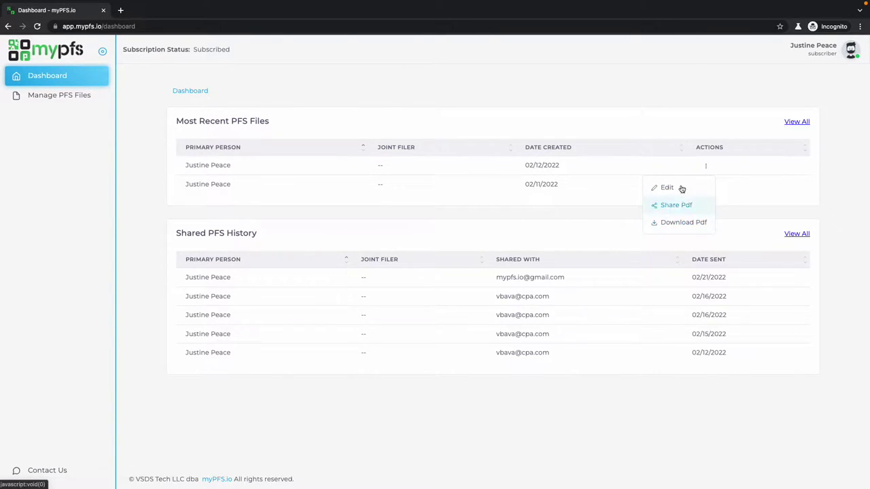
pyautogui.click(655, 88)
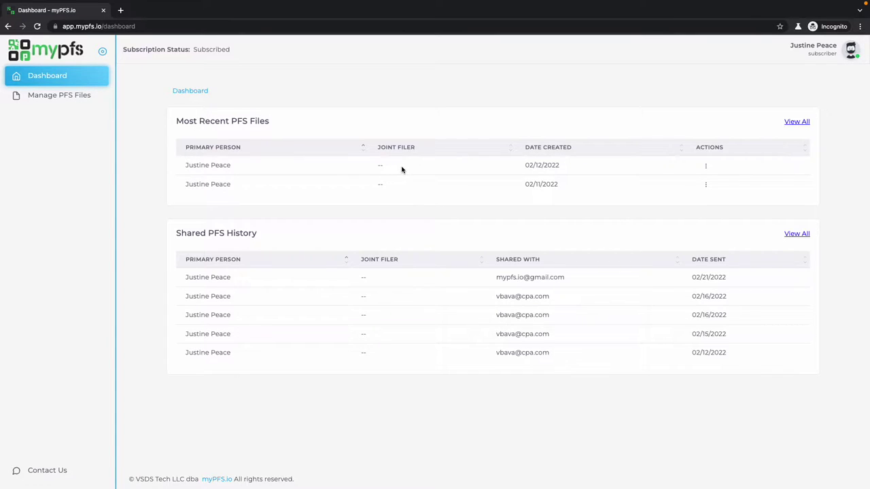
pyautogui.click(705, 167)
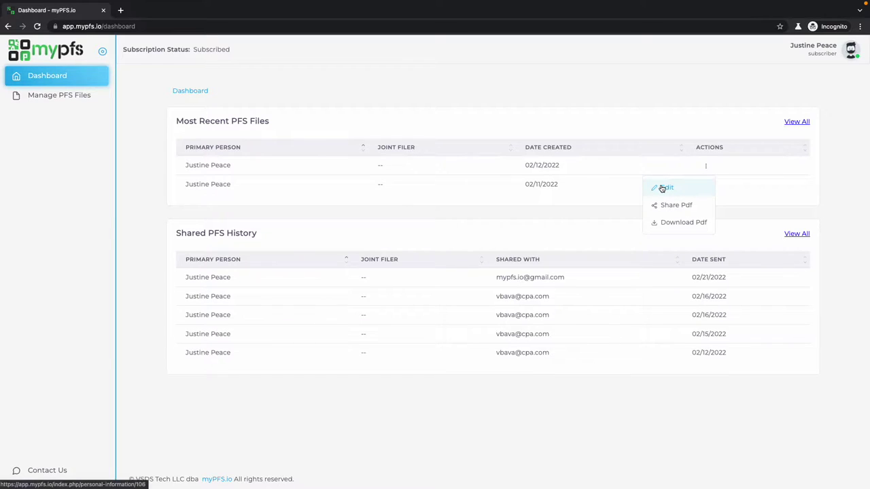
pyautogui.click(134, 98)
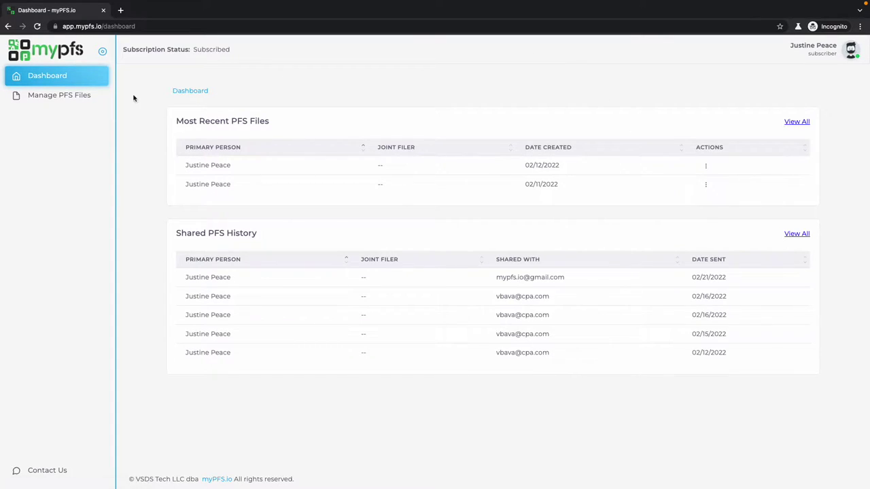
pyautogui.click(54, 99)
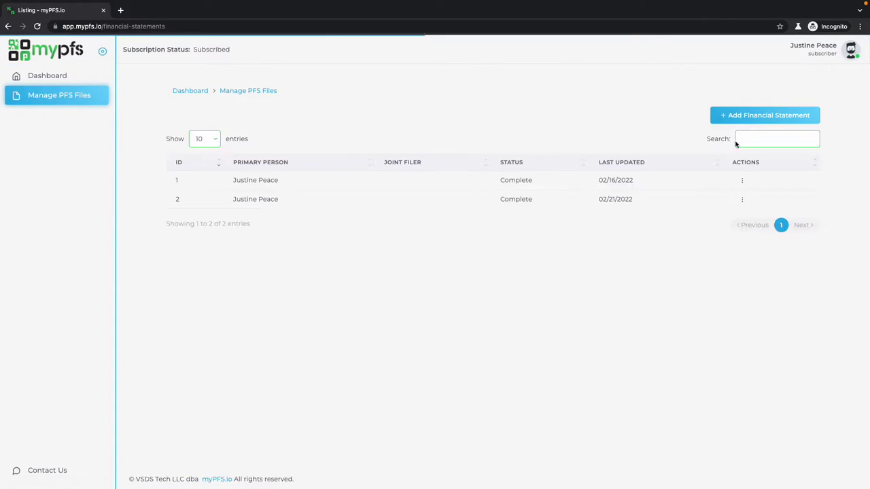
# Start a new statement, toggle the joint PFS option on and off, and return to the dashboard.
pyautogui.click(738, 117)
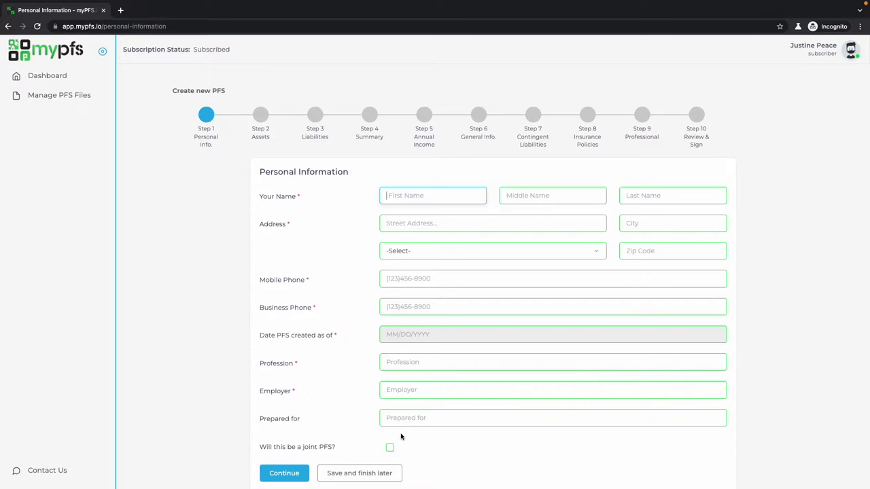
pyautogui.scroll(-1, 391, 448)
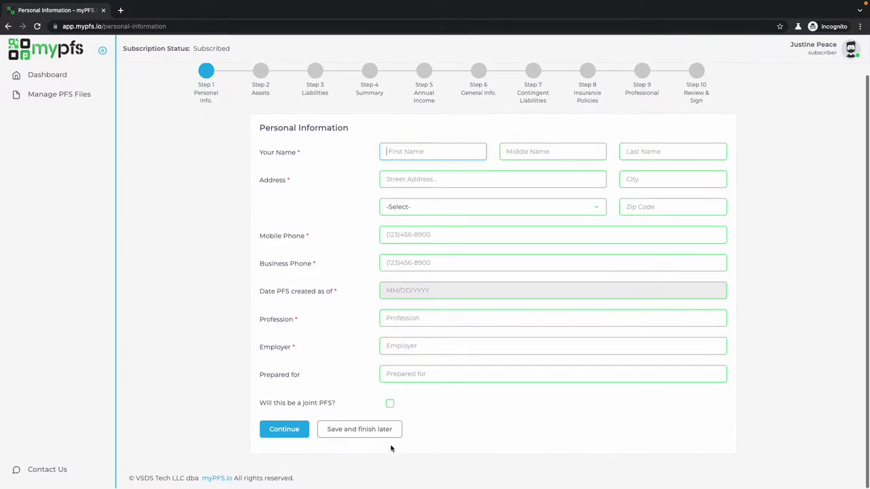
pyautogui.click(389, 406)
pyautogui.scroll(-3, 407, 367)
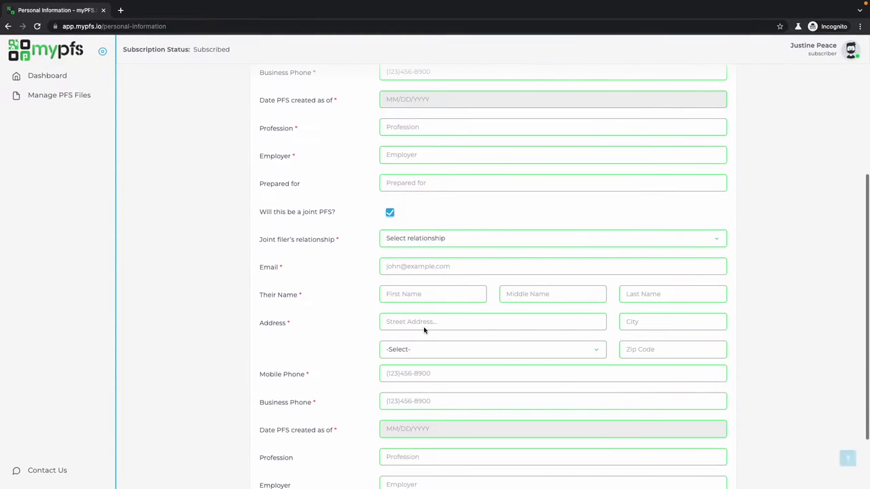
pyautogui.scroll(-1, 381, 285)
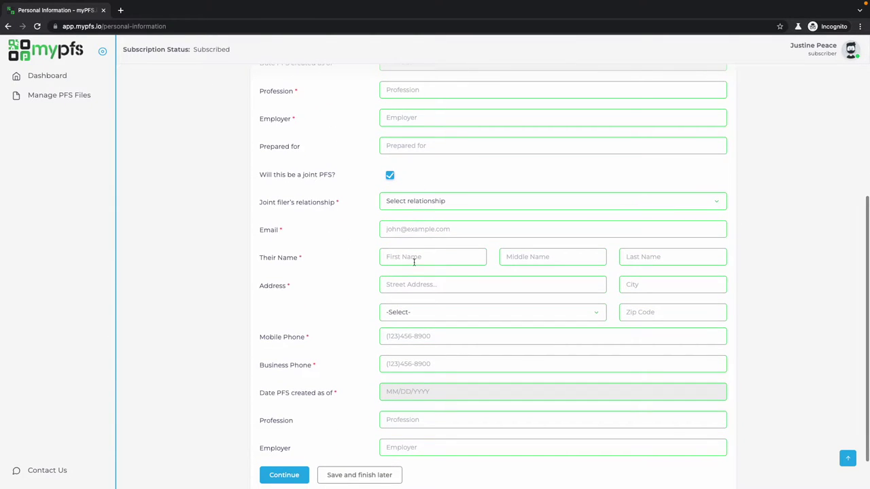
pyautogui.click(389, 176)
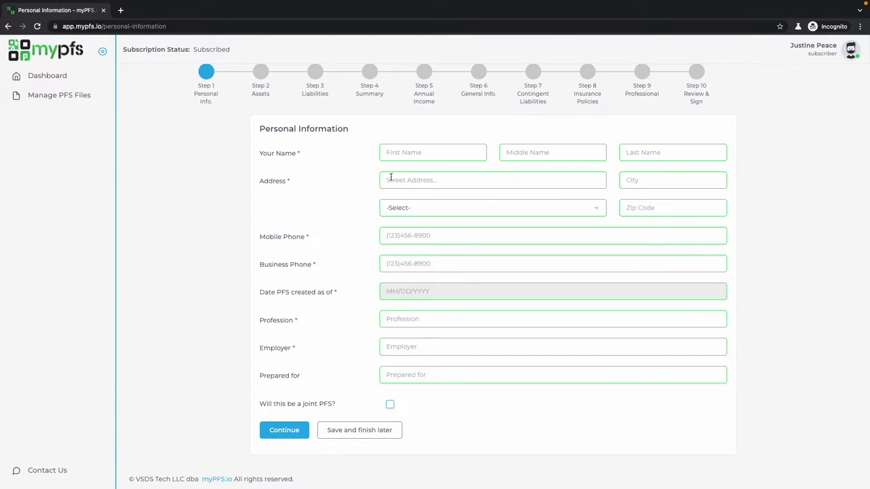
pyautogui.scroll(1, 389, 178)
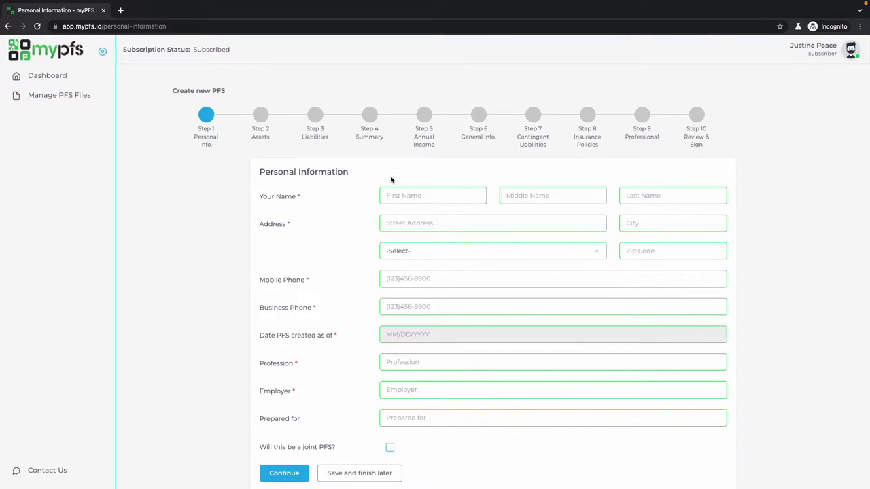
pyautogui.click(49, 75)
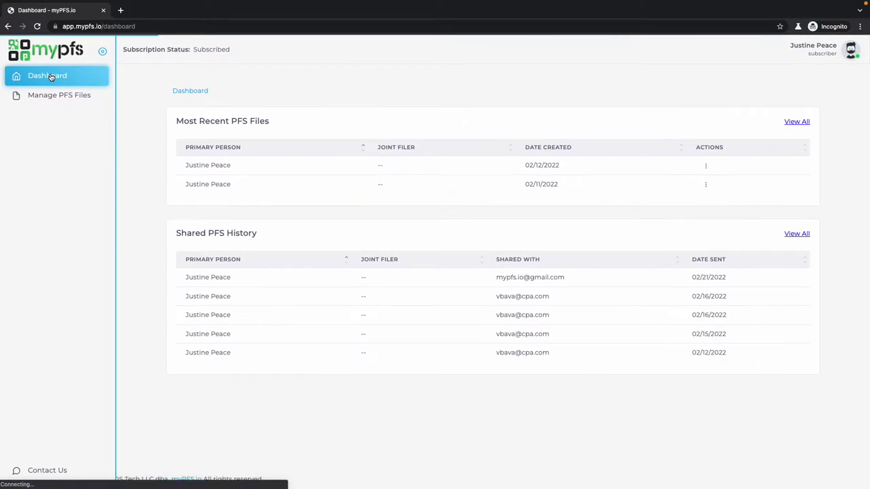
# Edit the most recent PFS and set its date to 02/21/2022.
pyautogui.click(707, 167)
pyautogui.click(702, 186)
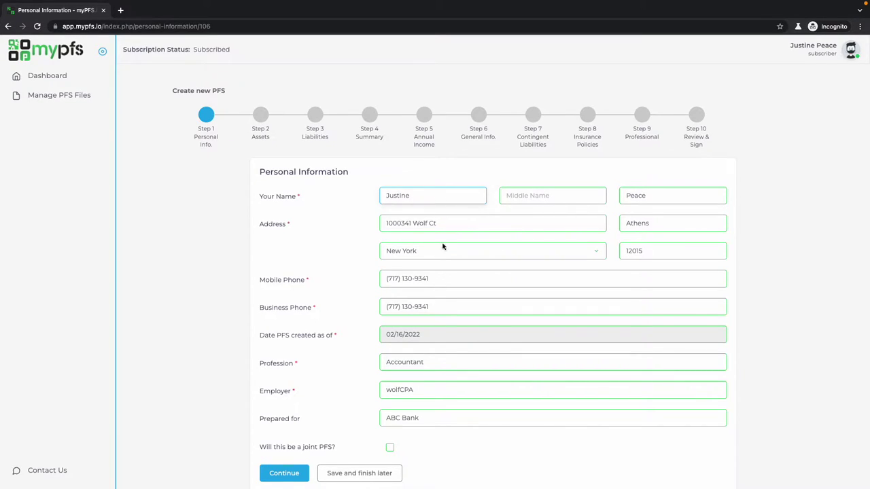
pyautogui.scroll(-1, 410, 342)
pyautogui.click(416, 307)
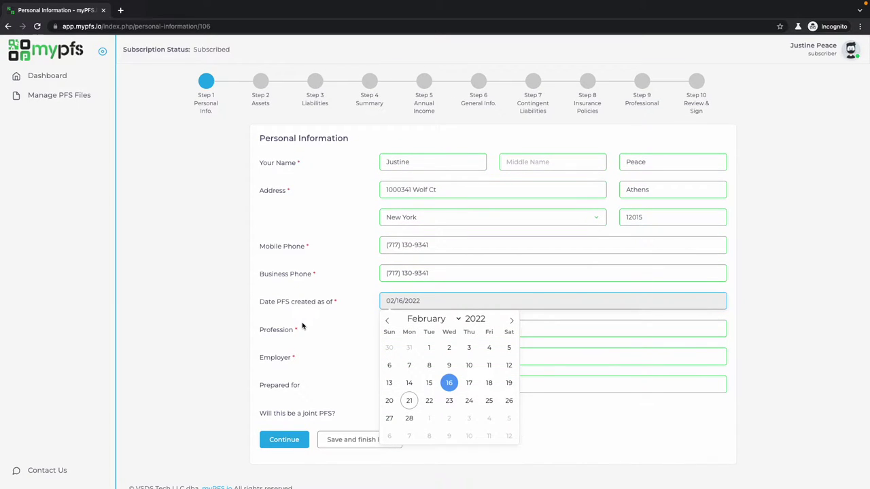
pyautogui.click(409, 400)
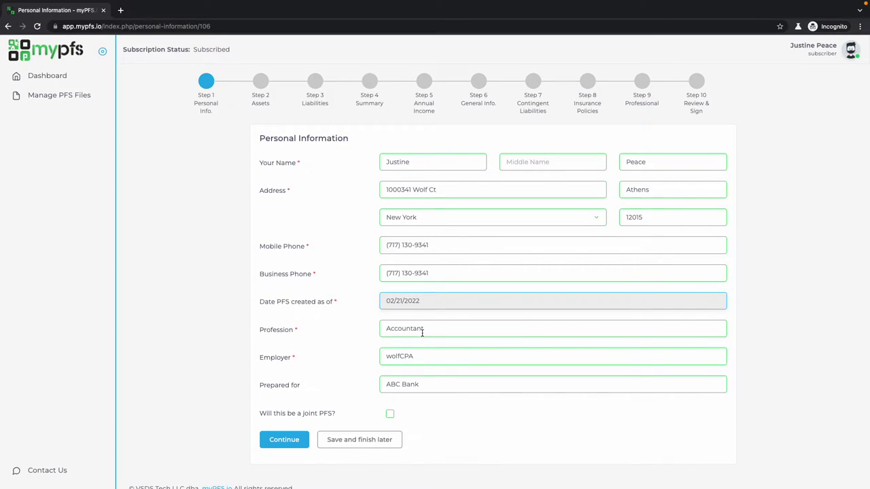
# Change Prepared for from ABC Bank to State USA Bank, keep it non-joint, and continue.
pyautogui.tripleClick(427, 392)
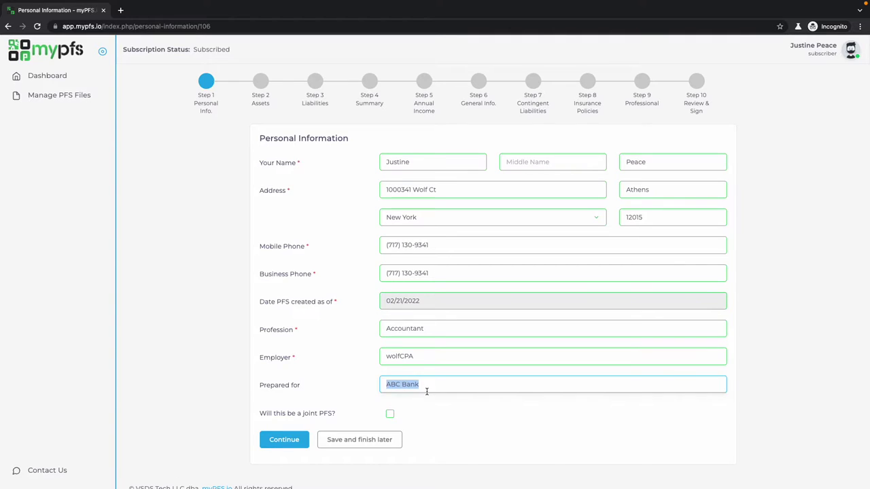
pyautogui.press('BackSpace')
pyautogui.write('State USA B')
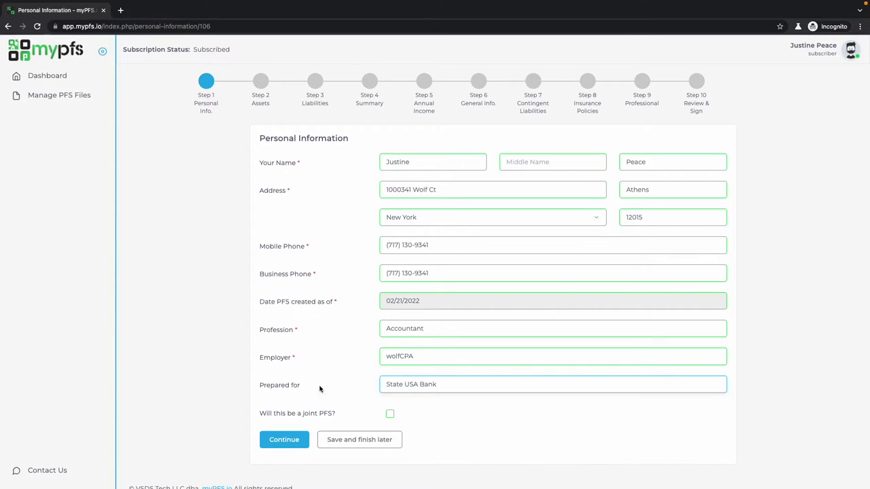
pyautogui.click(390, 415)
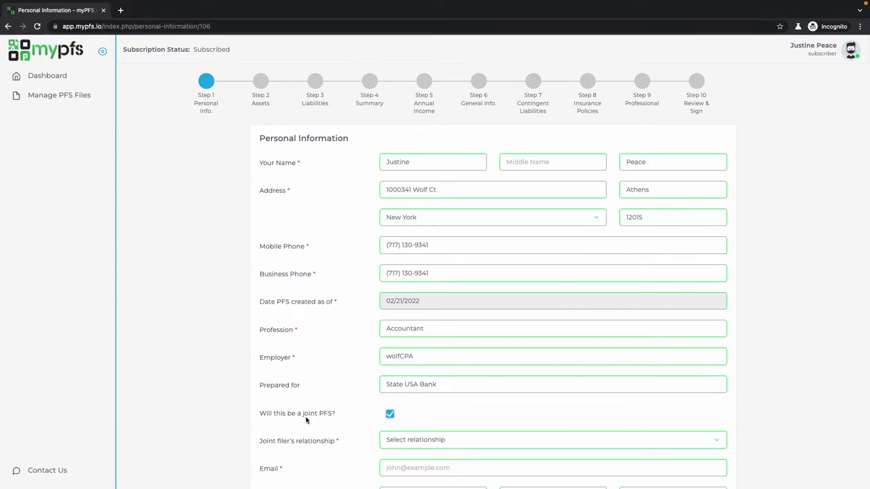
pyautogui.click(390, 415)
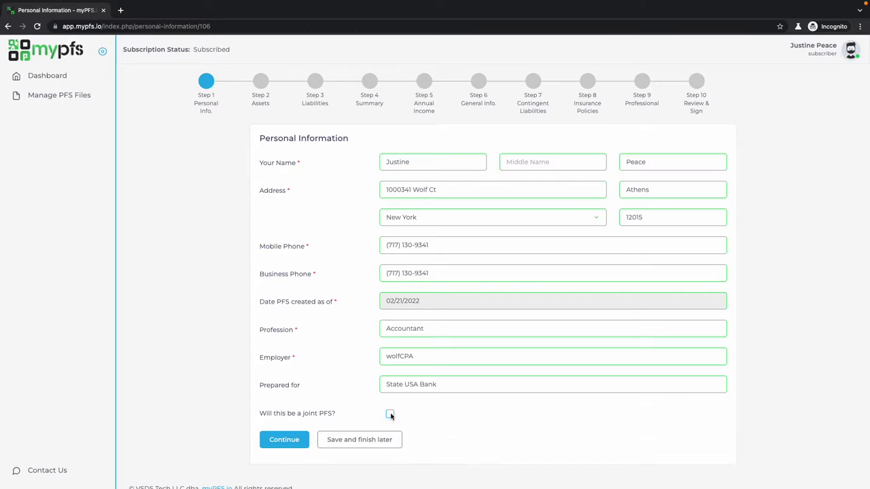
pyautogui.click(284, 440)
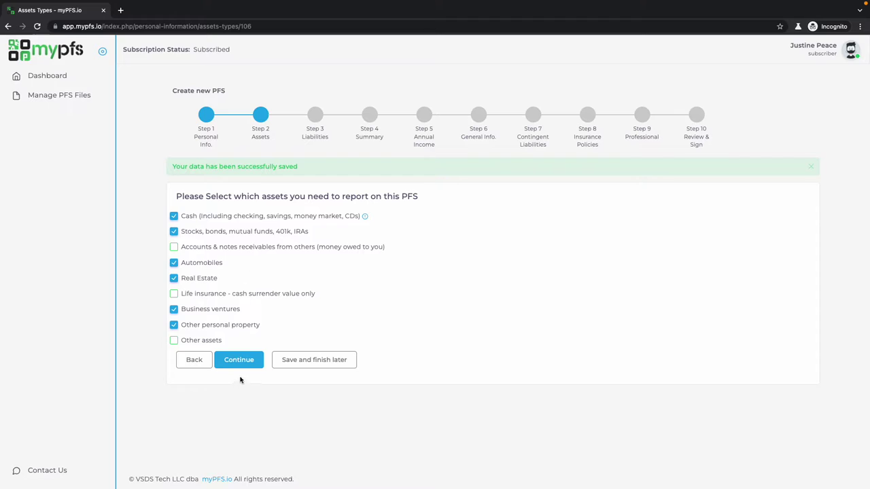
# Continue past the Assets step with the six ticked asset types.
pyautogui.click(247, 366)
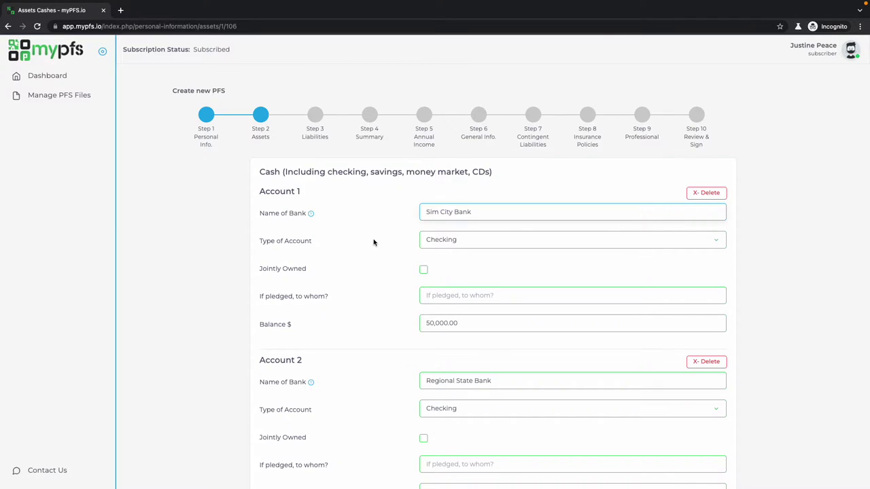
# Clear Account 1's account type on the Cash page.
pyautogui.scroll(-2, 375, 243)
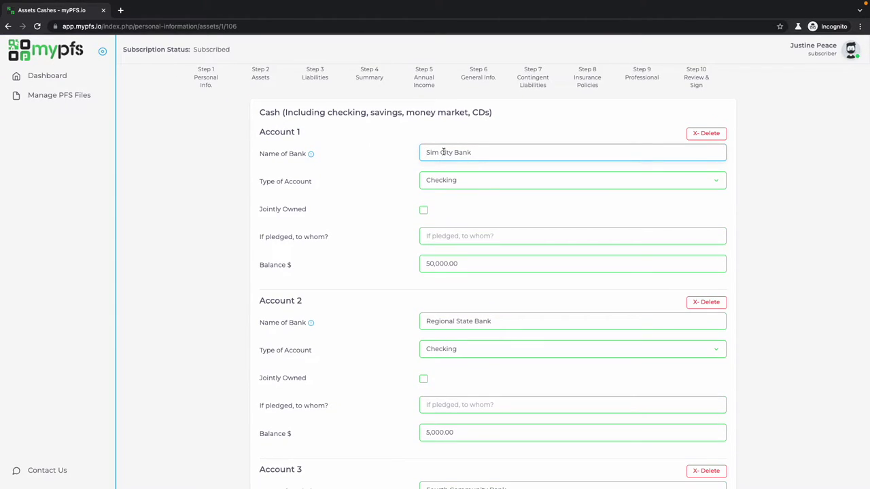
pyautogui.click(442, 175)
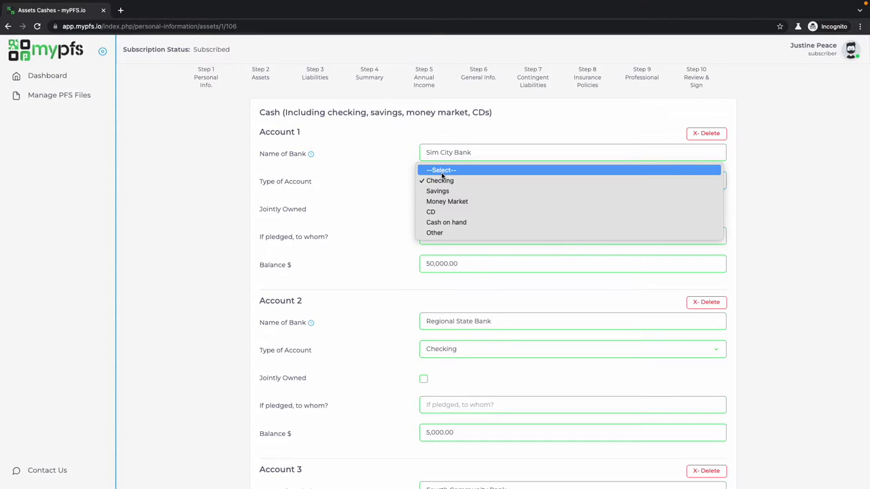
pyautogui.click(441, 172)
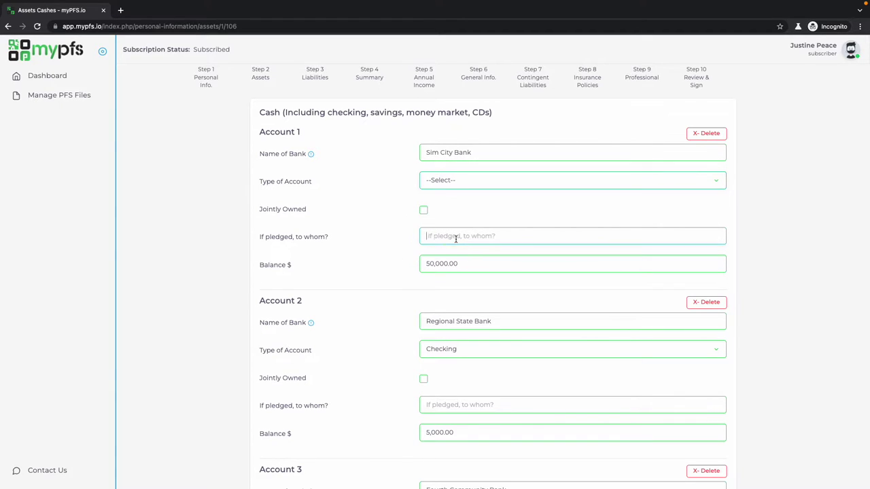
pyautogui.click(345, 284)
# Add a fourth cash account, delete it again, and save the three cash accounts.
pyautogui.scroll(-2, 346, 285)
pyautogui.scroll(-3, 345, 286)
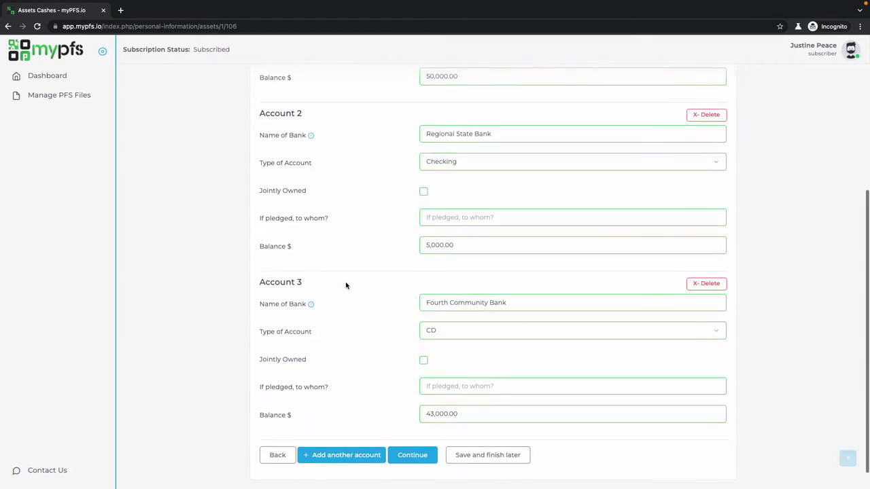
pyautogui.click(343, 431)
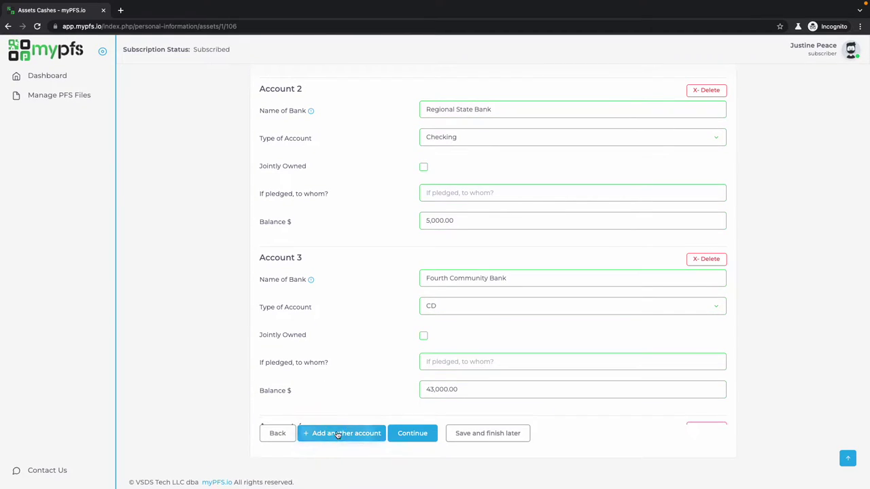
pyautogui.scroll(-2, 337, 435)
pyautogui.scroll(-1, 461, 359)
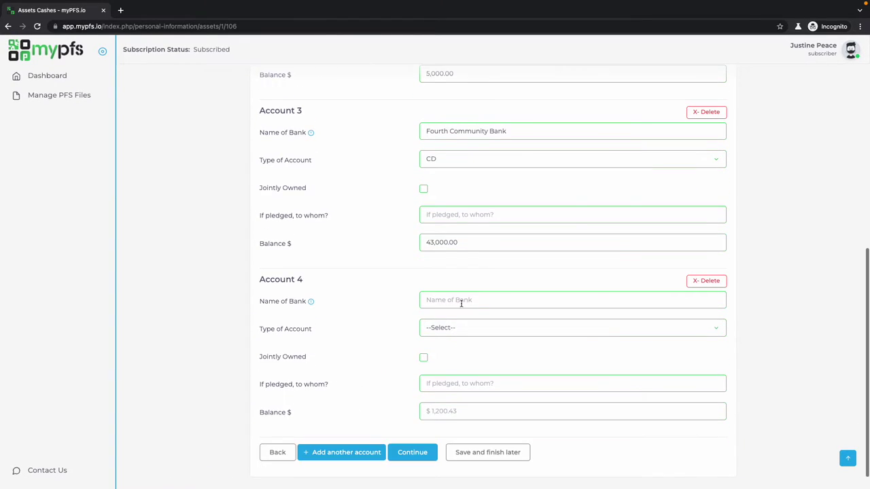
pyautogui.click(718, 285)
pyautogui.click(417, 436)
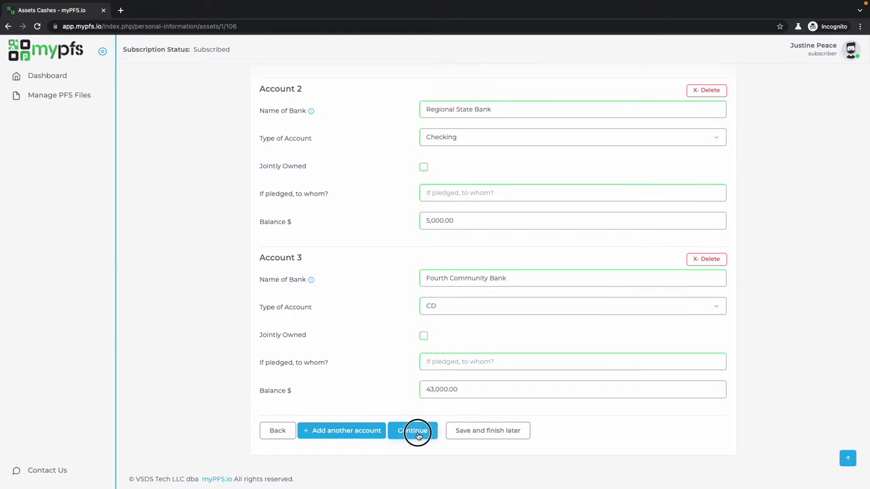
pyautogui.scroll(-2, 418, 437)
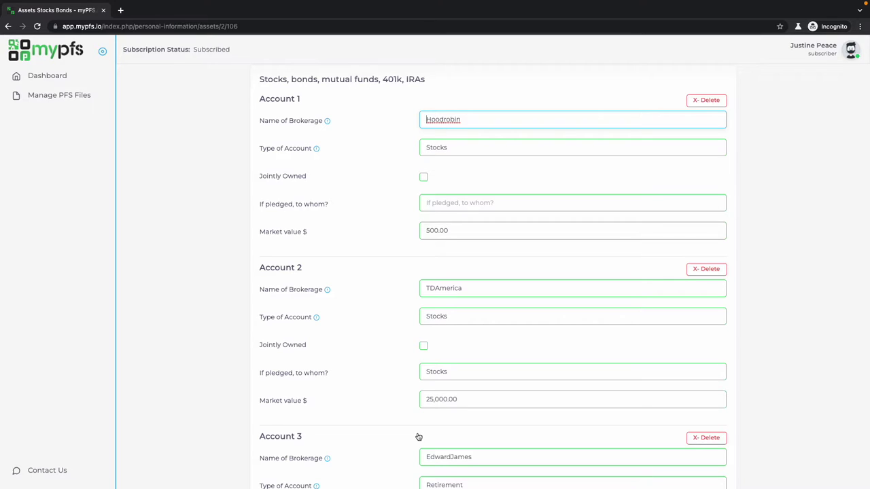
# Change the Hoodrobin account's market value from 500.00 to 2,500.00.
pyautogui.scroll(-4, 419, 437)
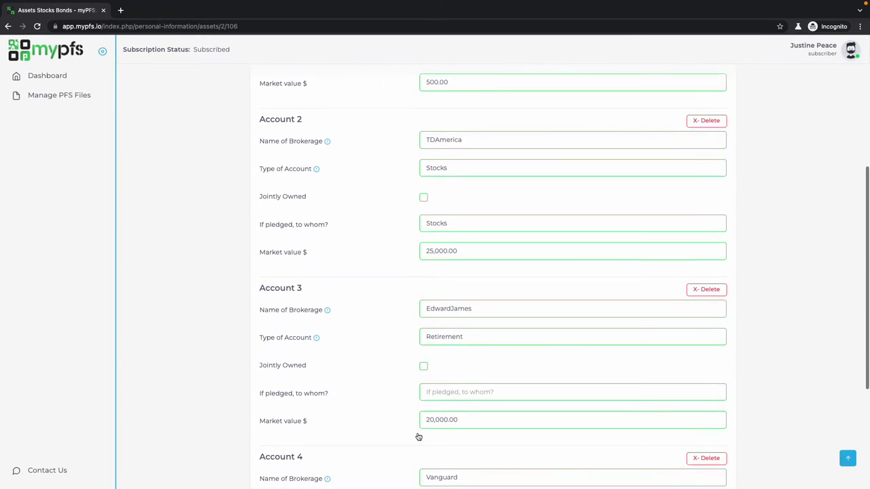
pyautogui.scroll(-1, 418, 437)
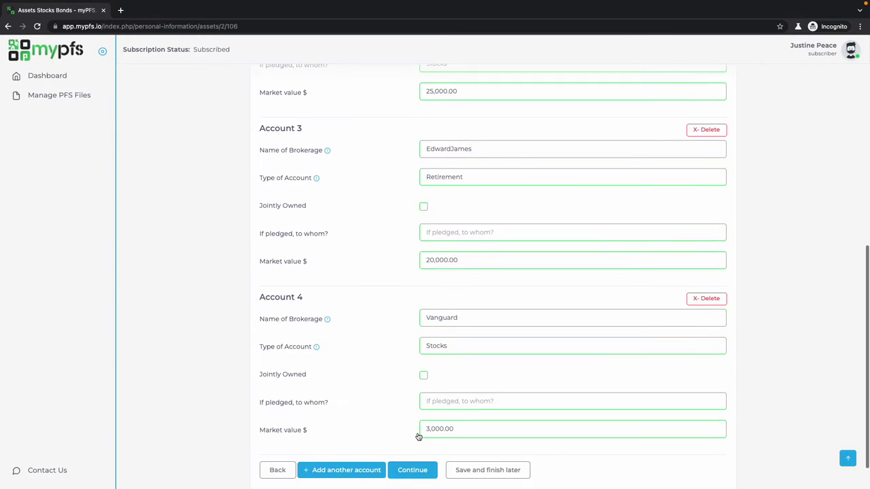
pyautogui.scroll(7, 476, 202)
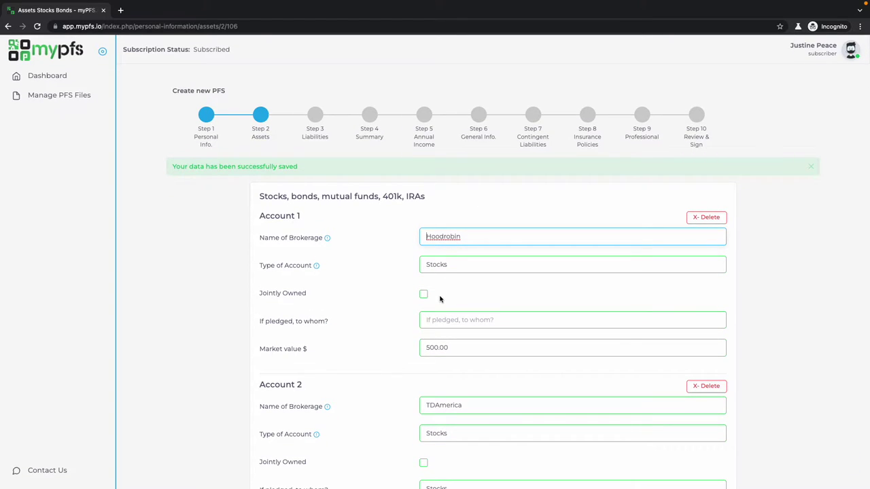
pyautogui.doubleClick(432, 350)
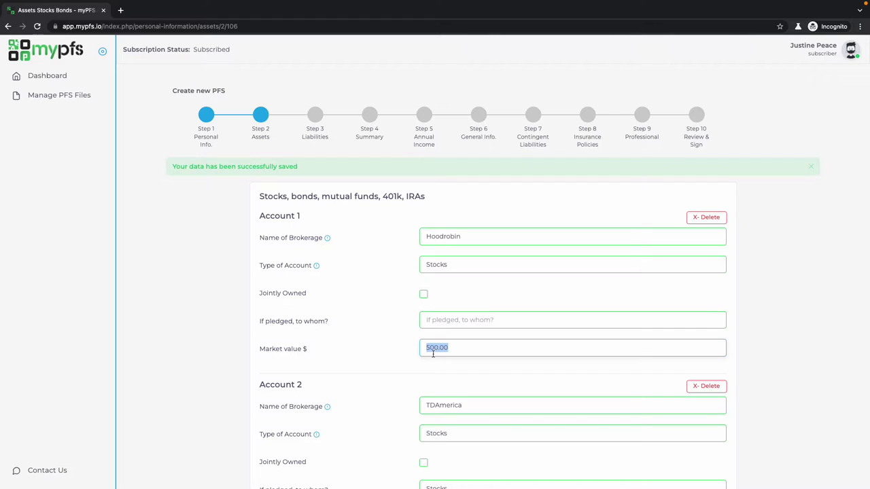
pyautogui.write('2,500')
pyautogui.click(414, 408)
pyautogui.scroll(-7, 413, 408)
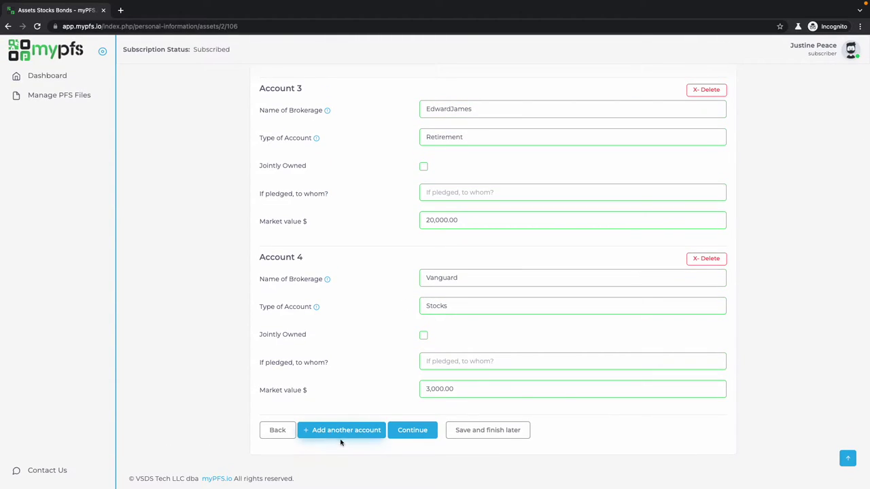
# Save the stock accounts and the automobiles page.
pyautogui.click(411, 432)
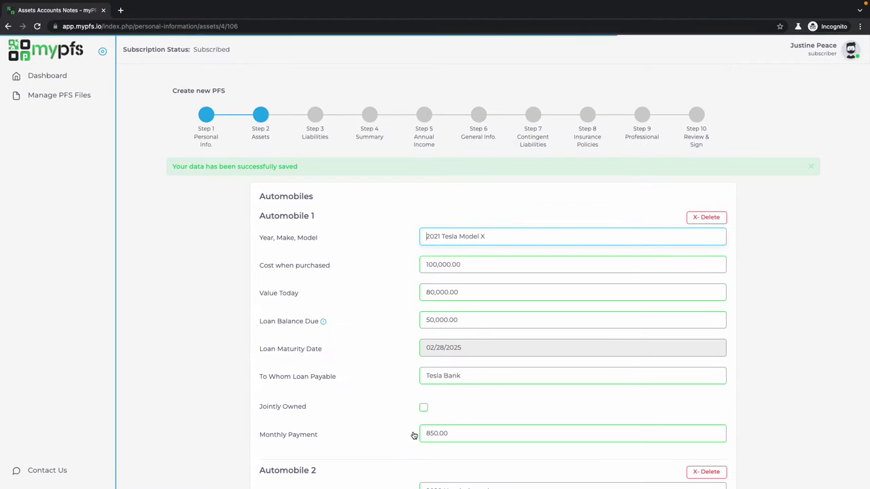
pyautogui.scroll(-5, 384, 298)
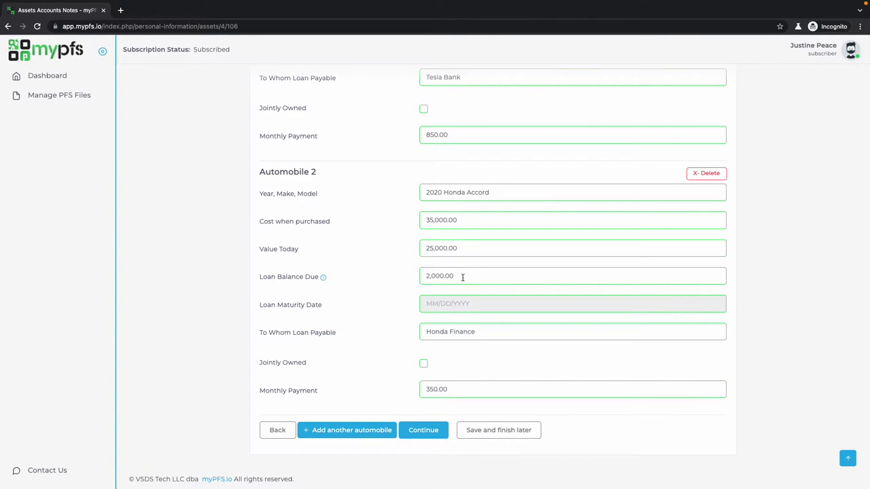
pyautogui.click(423, 435)
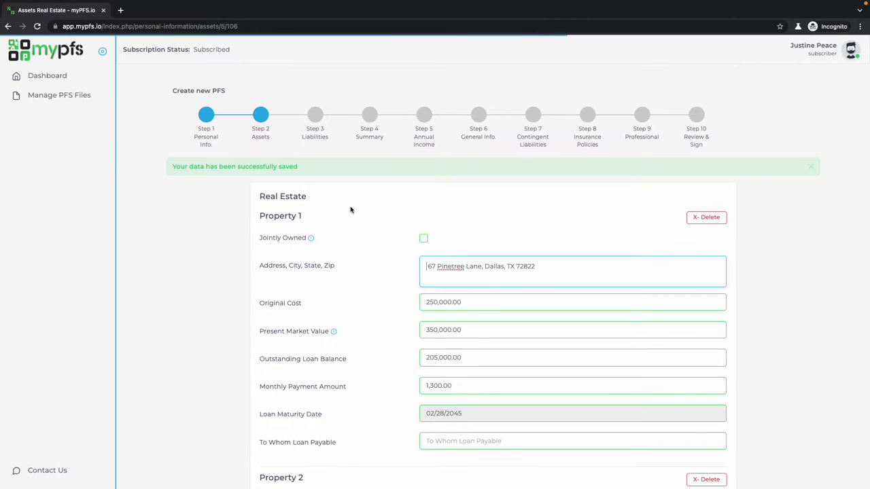
# Save the real estate properties and business ventures pages.
pyautogui.scroll(-1, 380, 291)
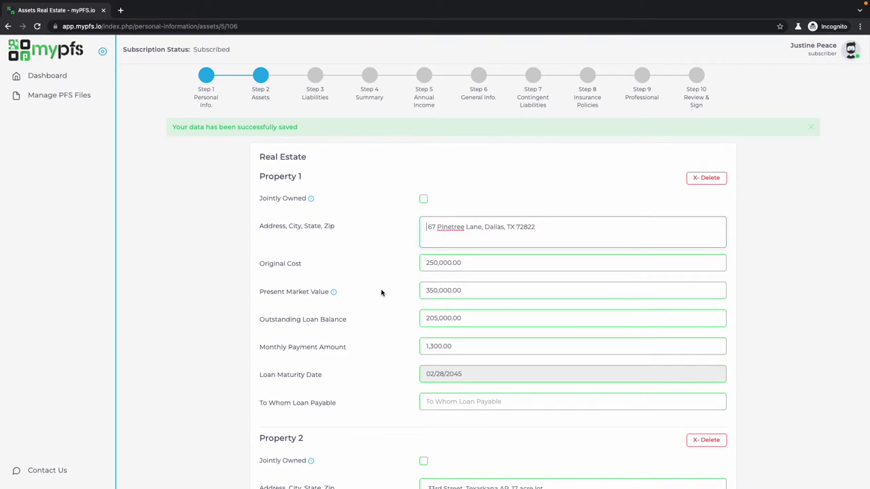
pyautogui.scroll(-1, 381, 293)
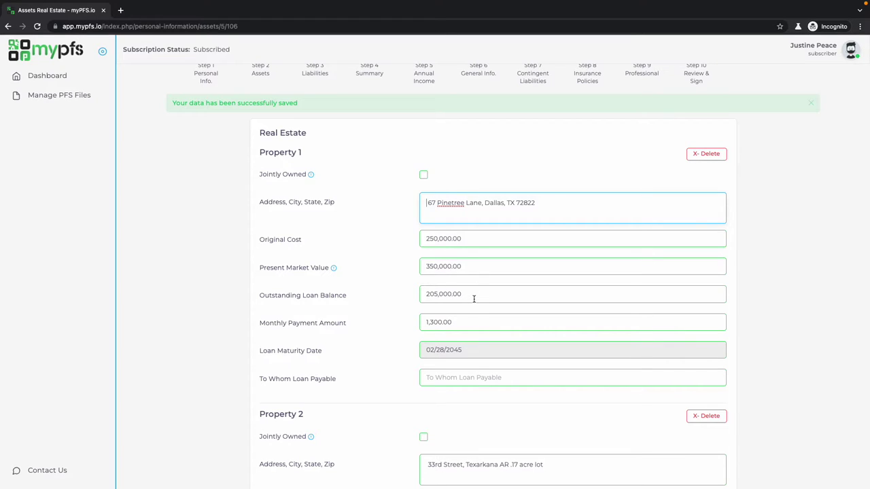
pyautogui.scroll(-2, 393, 358)
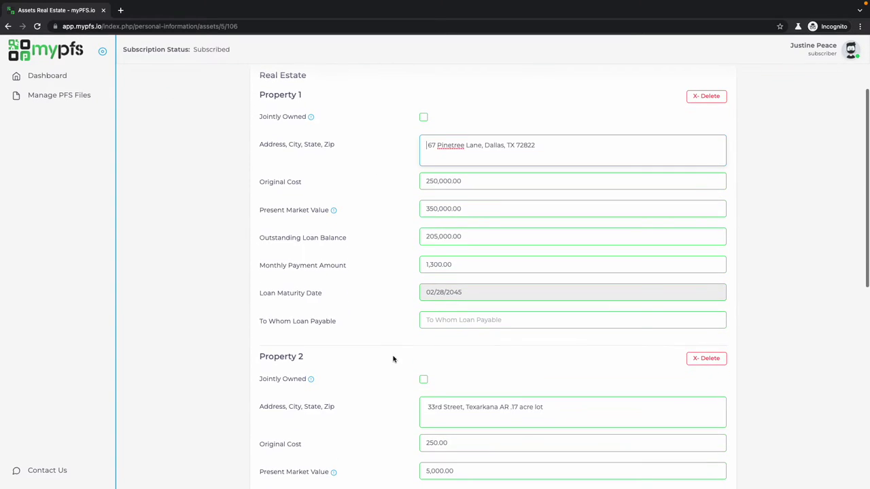
pyautogui.scroll(-1, 393, 358)
pyautogui.scroll(-8, 392, 357)
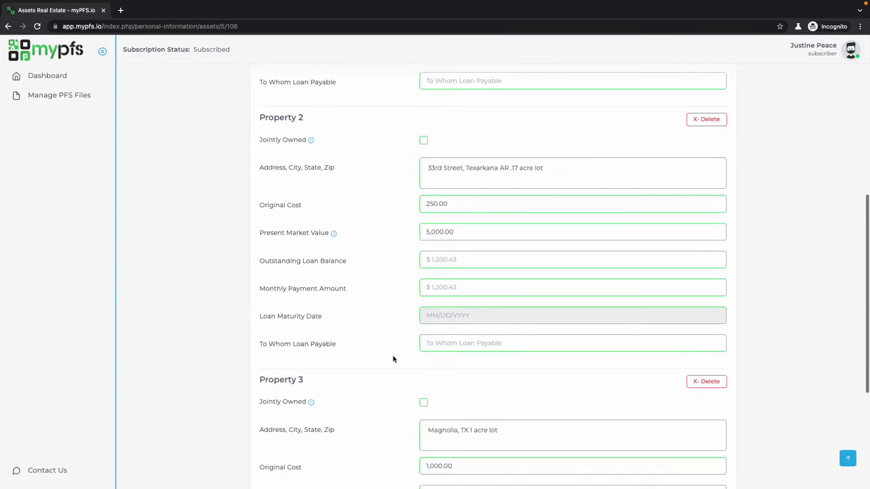
pyautogui.click(406, 482)
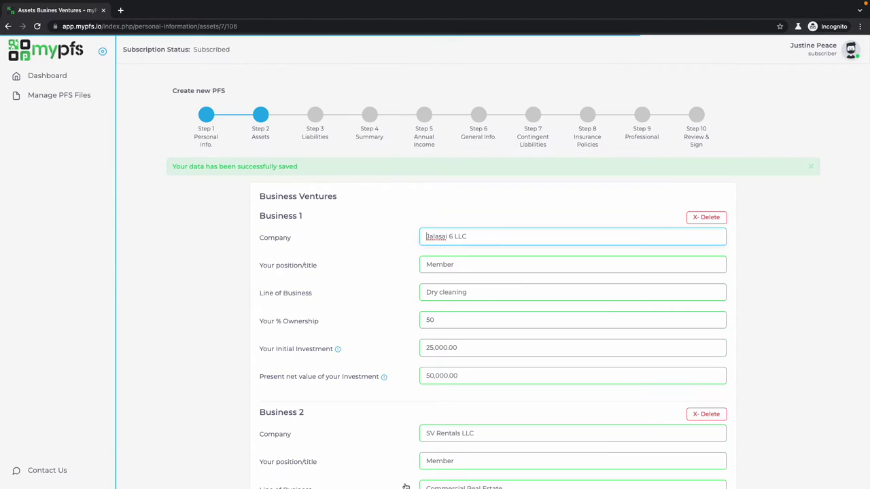
pyautogui.scroll(-3, 405, 374)
pyautogui.scroll(-18, 404, 375)
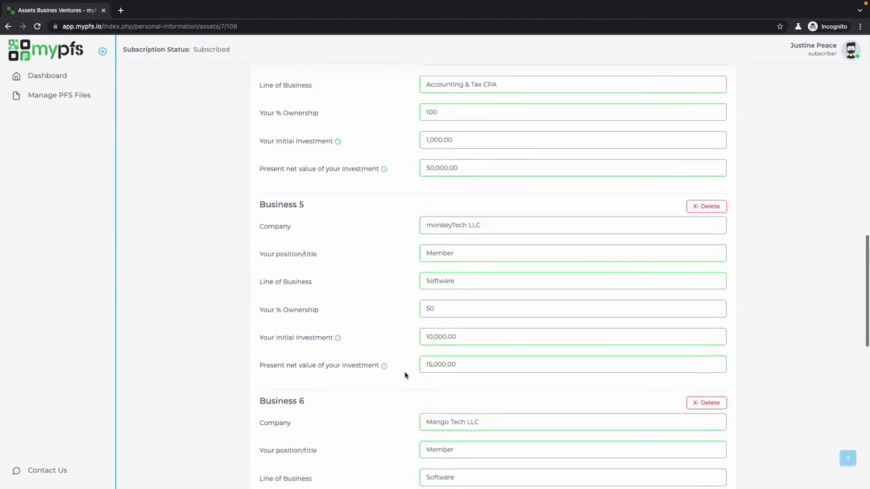
pyautogui.click(409, 432)
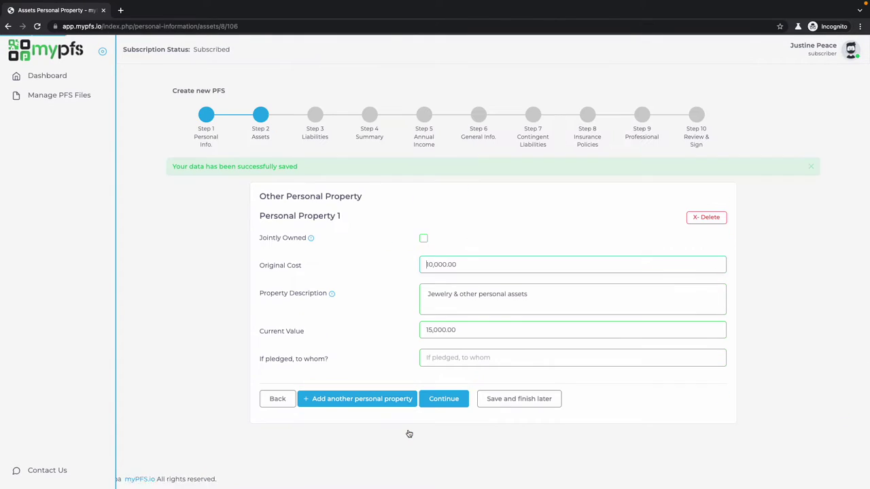
# Save personal property, accept the $1,733,500.00 asset totals, and choose Credit card debt as the liability.
pyautogui.click(454, 408)
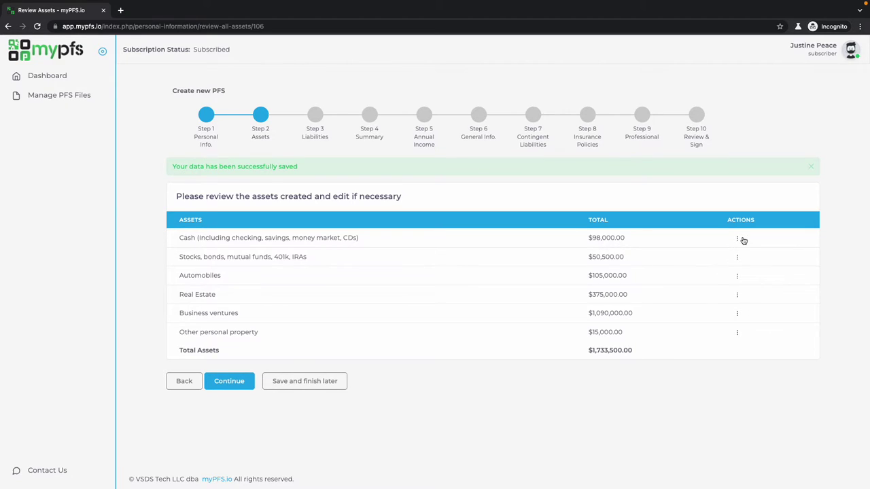
pyautogui.click(225, 385)
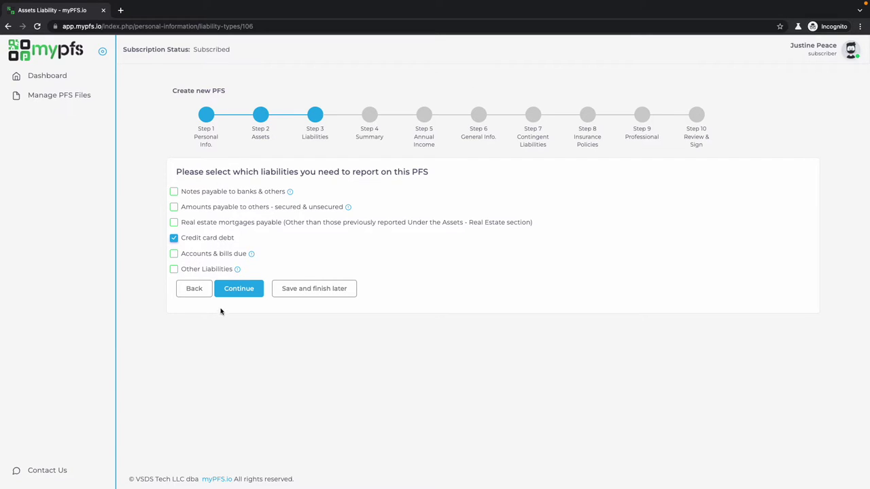
pyautogui.click(238, 288)
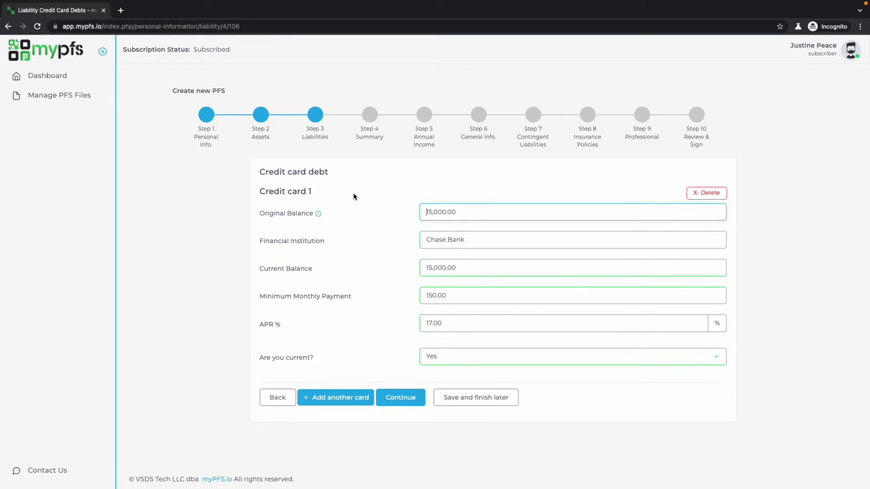
# Save the $15,000.00 credit card debt and accept the $1,718,500.00 net worth summary.
pyautogui.click(402, 403)
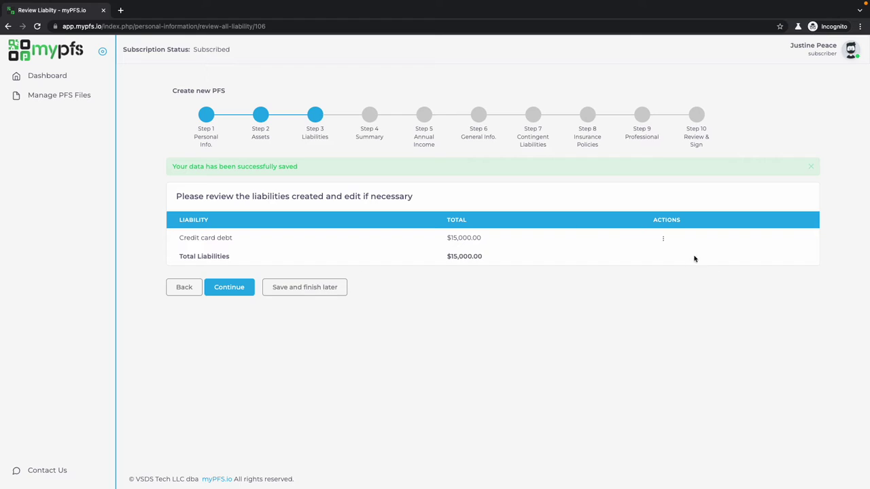
pyautogui.click(238, 287)
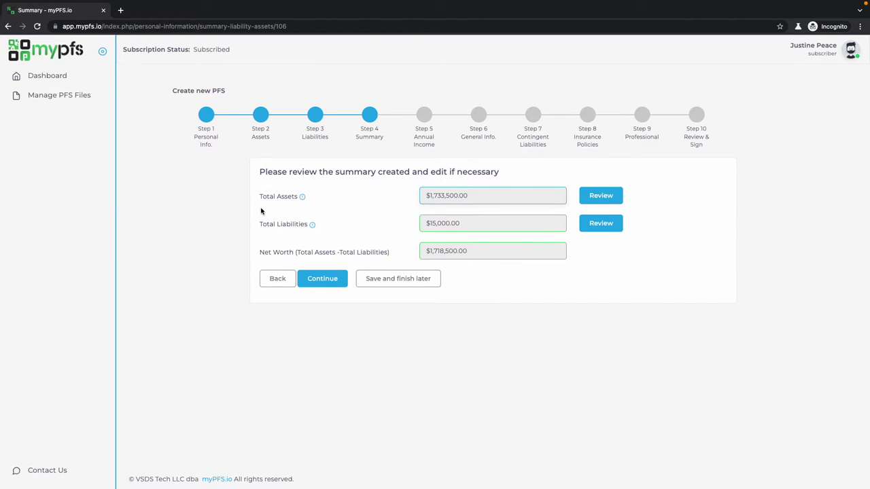
pyautogui.click(312, 279)
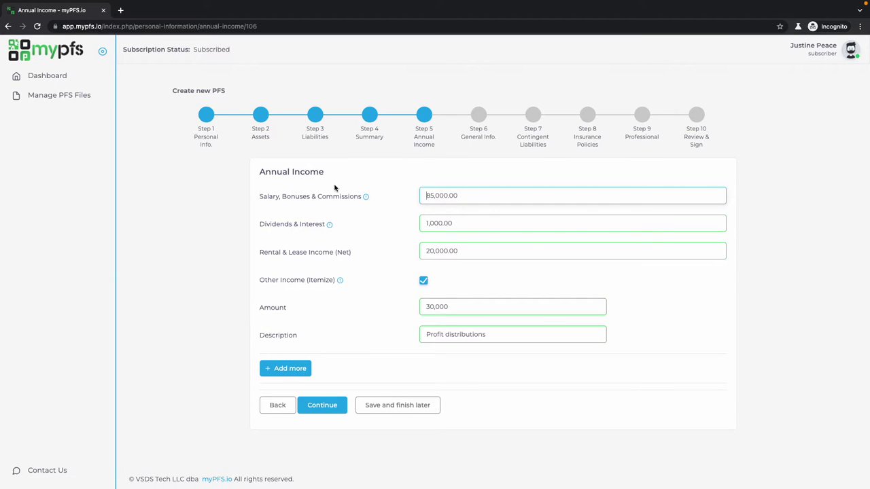
# Add an Other Income row, then save $136,000.00 income and $56,500.00 expenses.
pyautogui.click(286, 370)
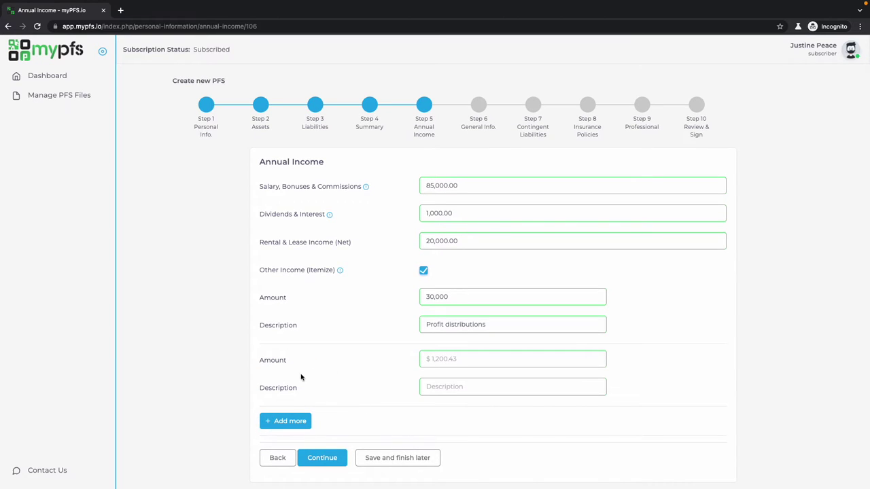
pyautogui.scroll(-1, 353, 438)
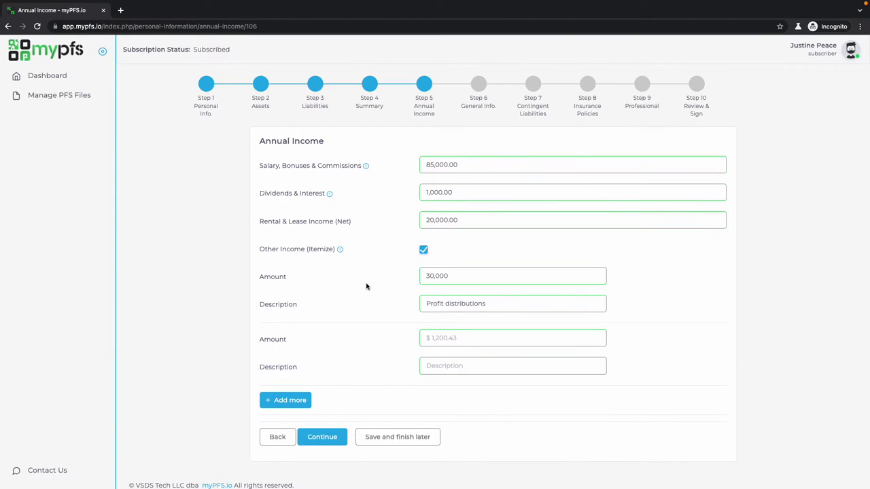
pyautogui.scroll(-1, 361, 353)
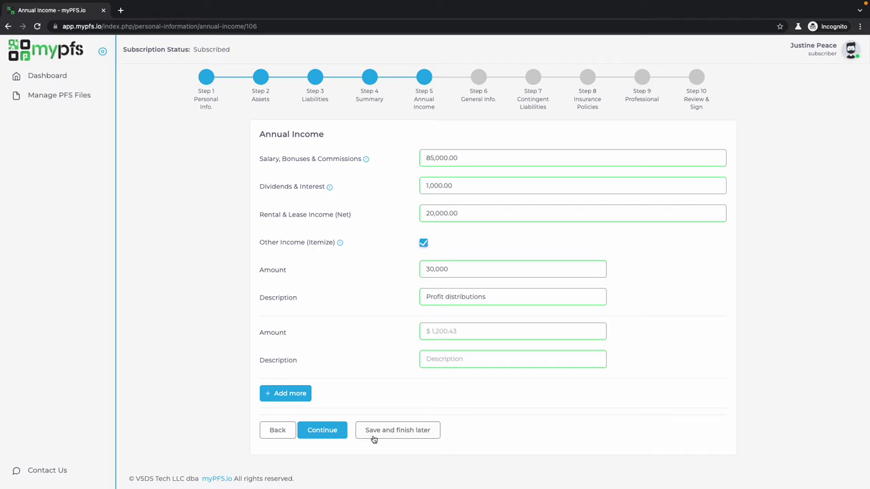
pyautogui.click(333, 430)
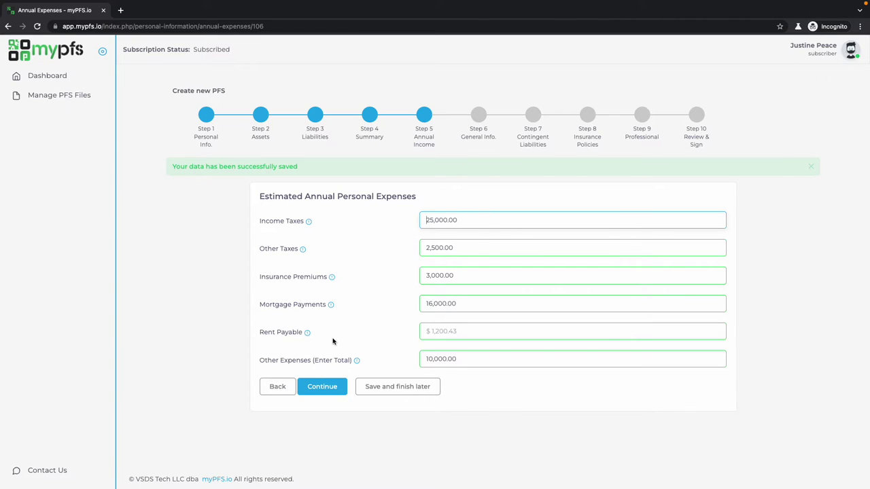
pyautogui.click(325, 385)
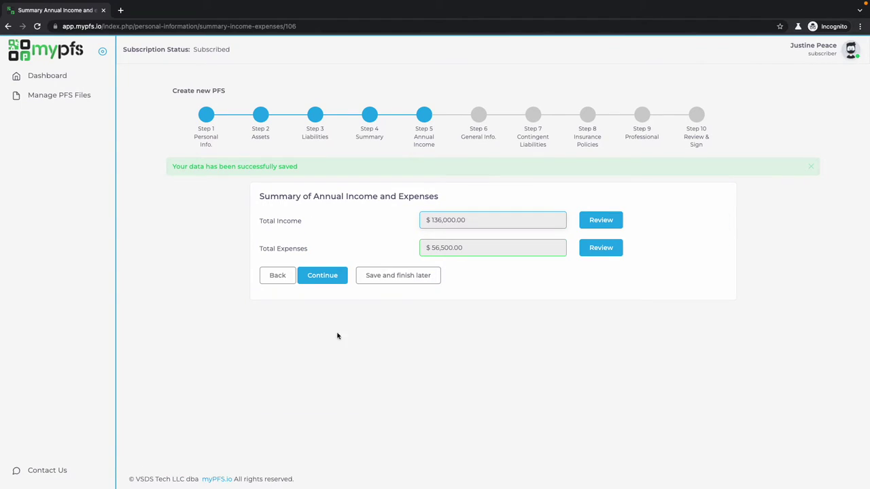
pyautogui.click(324, 279)
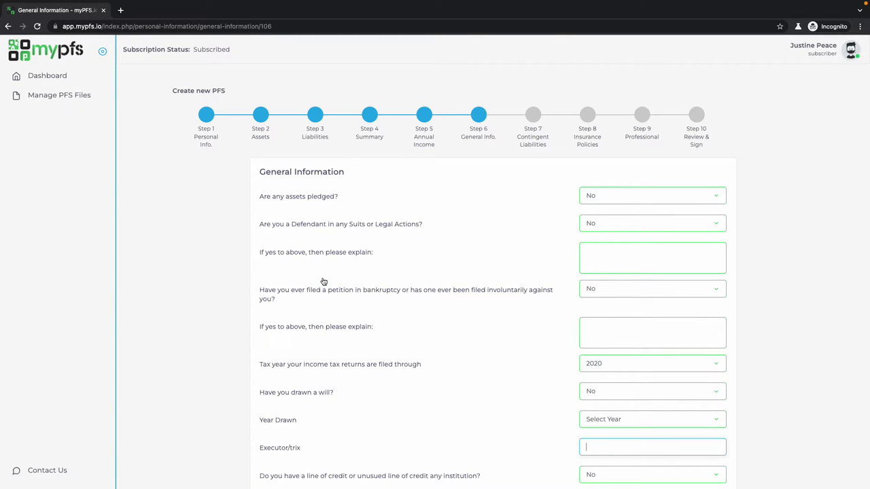
# Save the General Information and supplementary answers.
pyautogui.scroll(-2, 324, 281)
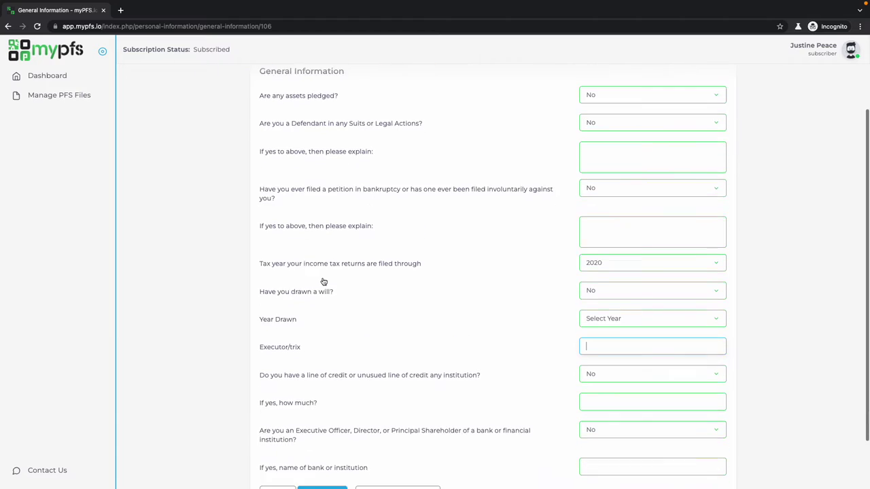
pyautogui.click(306, 465)
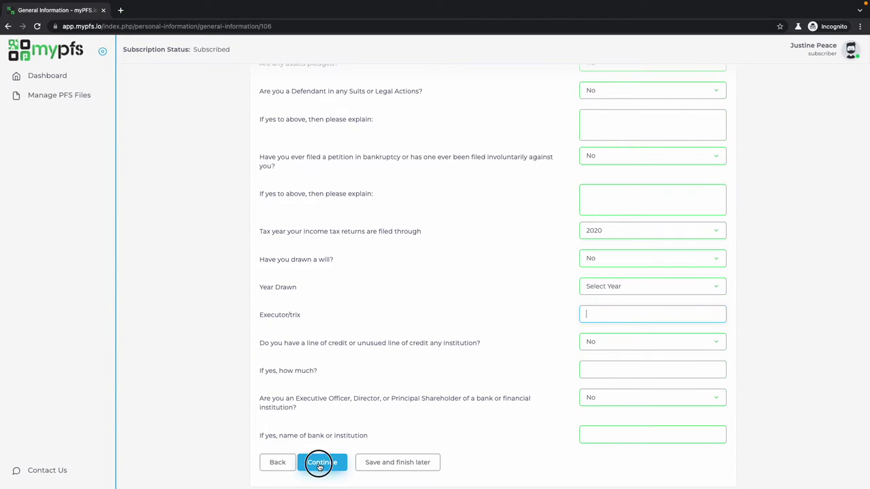
pyautogui.scroll(-1, 331, 331)
pyautogui.scroll(-2, 331, 331)
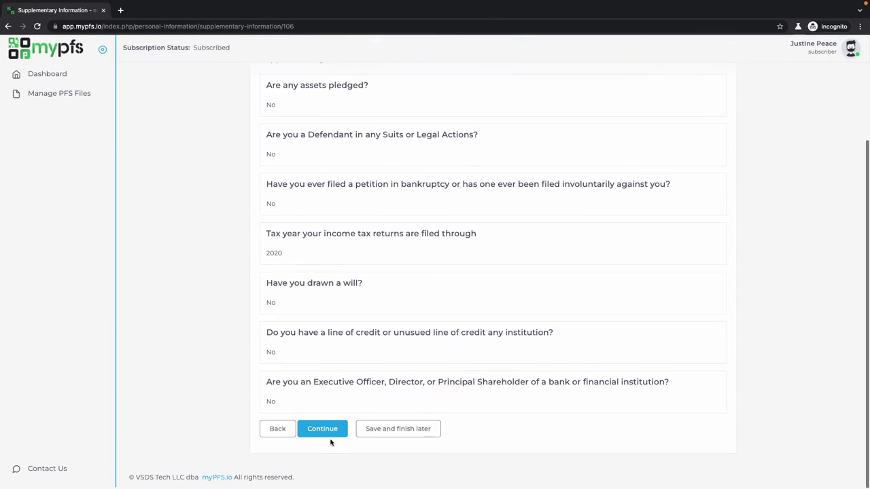
pyautogui.click(331, 438)
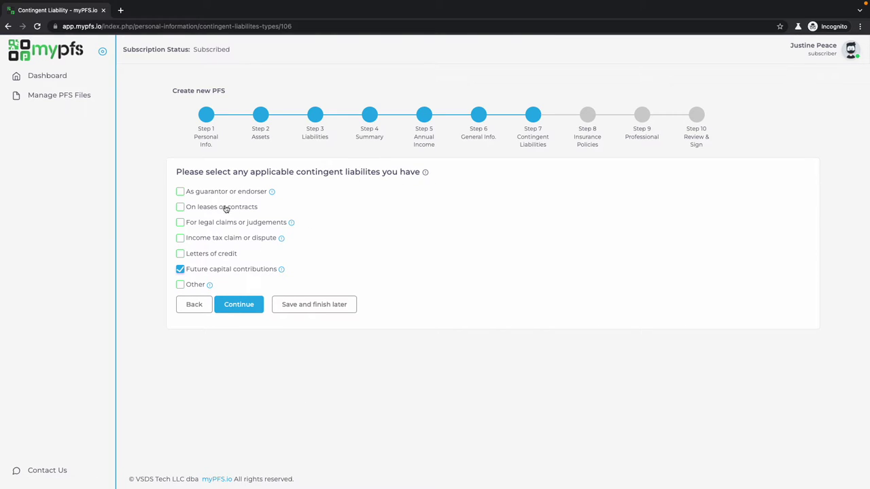
# Record 25,000 in future capital contributions as the contingent liability.
pyautogui.click(239, 307)
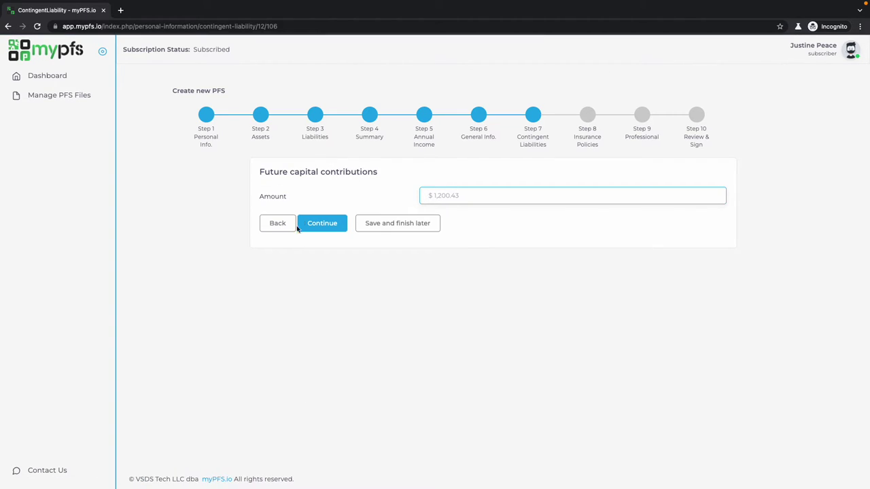
pyautogui.write('250000')
pyautogui.click(317, 224)
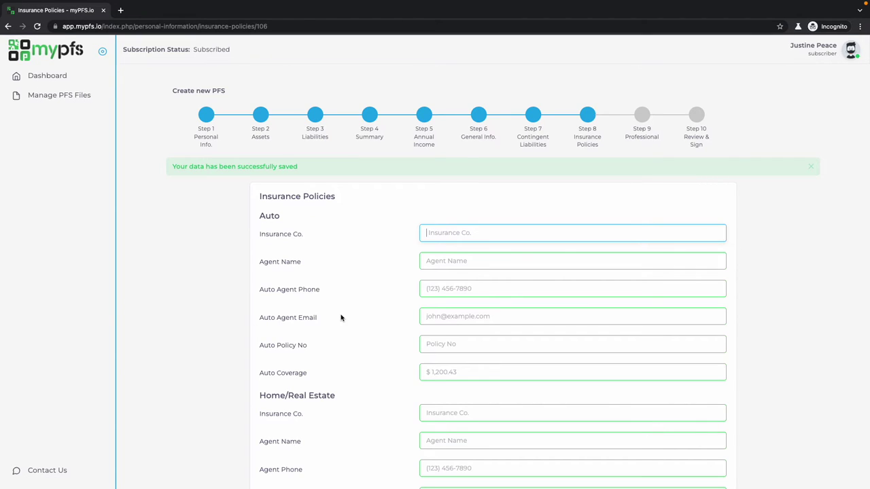
# Save the insurance policies and professionals pages.
pyautogui.scroll(-3, 341, 318)
pyautogui.scroll(1, 341, 317)
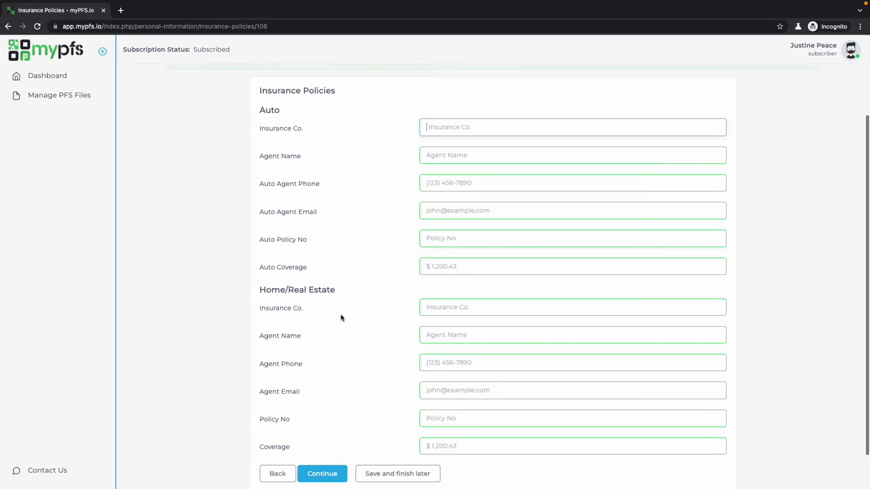
pyautogui.scroll(-1, 341, 317)
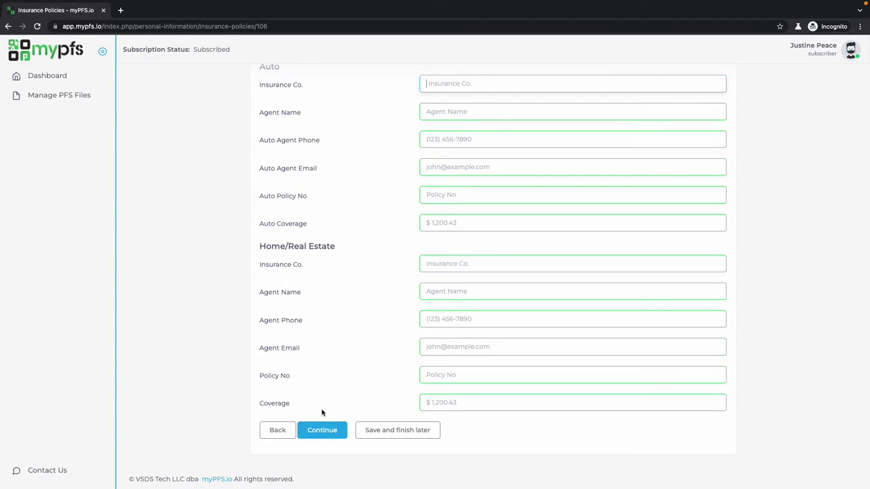
pyautogui.click(324, 432)
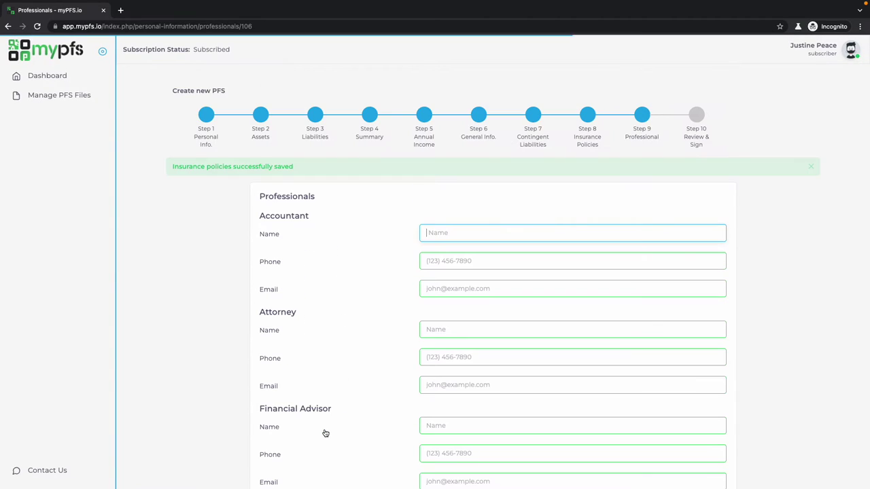
pyautogui.scroll(-1, 379, 358)
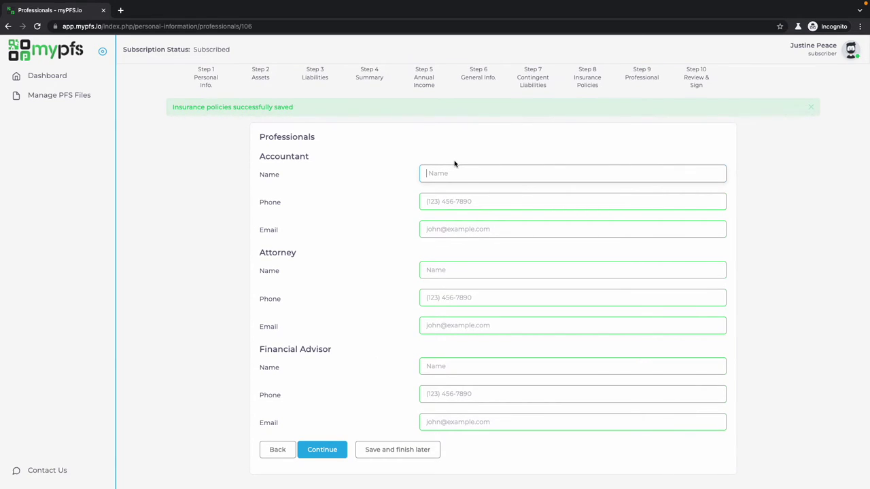
pyautogui.click(329, 450)
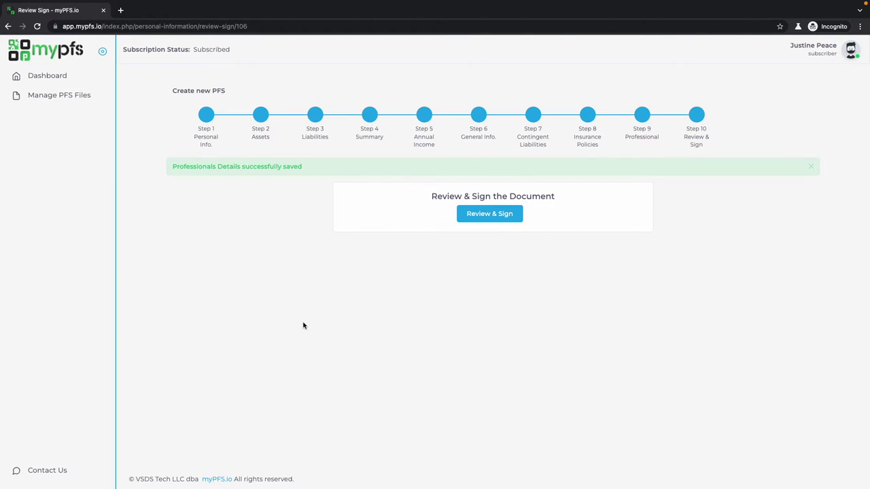
# Open the statement for review and highlight the State USA Bank recipient name.
pyautogui.click(488, 218)
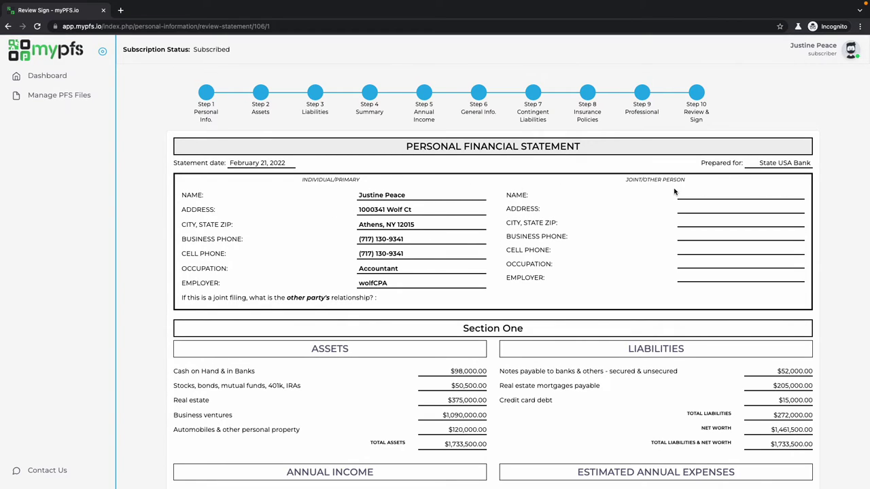
pyautogui.moveTo(753, 163); pyautogui.dragTo(810, 163)
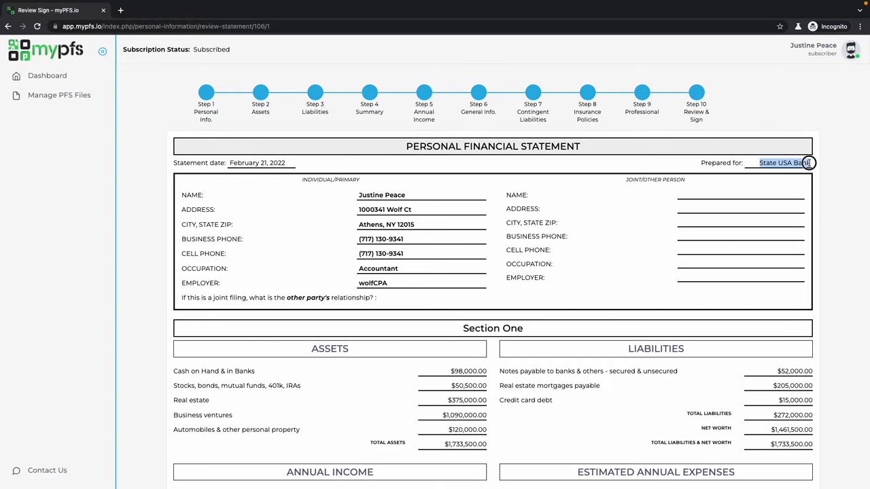
pyautogui.click(809, 163)
# Scroll through the statement down to the signature section dated 02/21/2022.
pyautogui.scroll(-3, 645, 266)
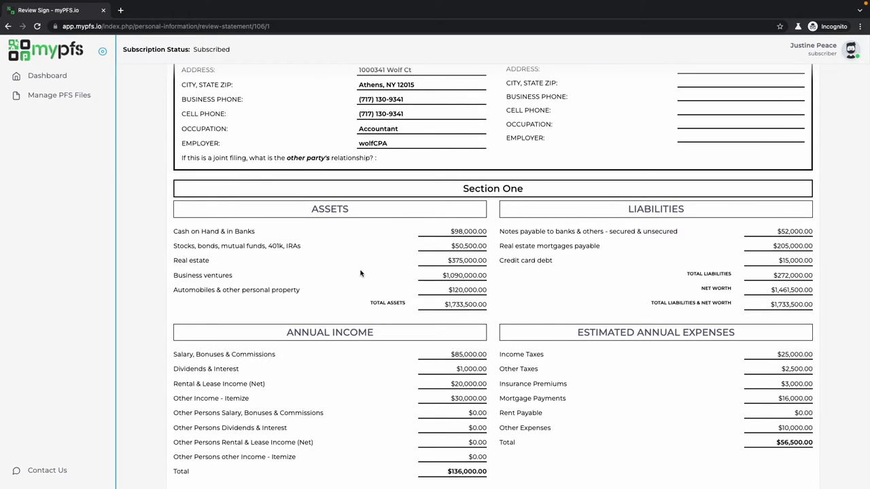
pyautogui.scroll(-3, 517, 326)
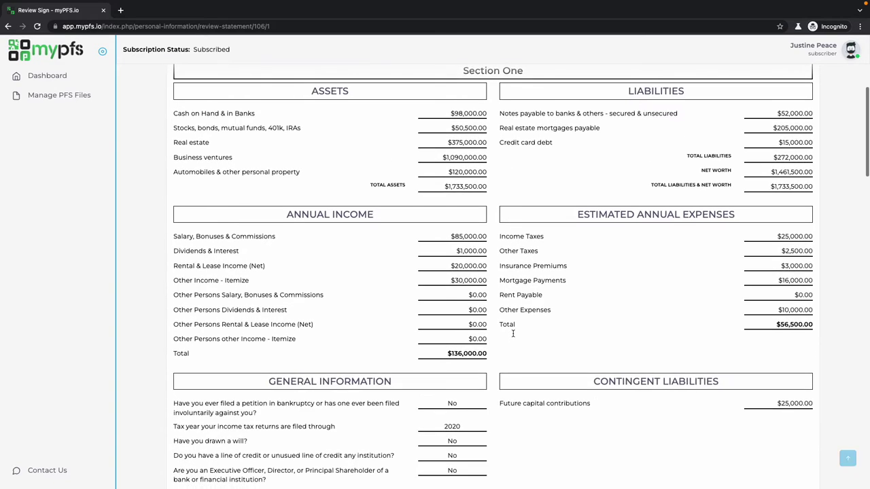
pyautogui.scroll(-3, 625, 303)
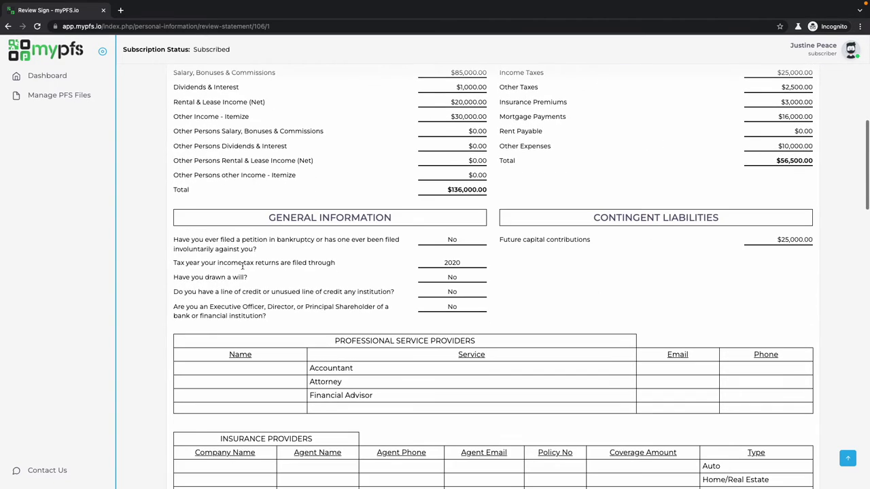
pyautogui.scroll(-4, 319, 297)
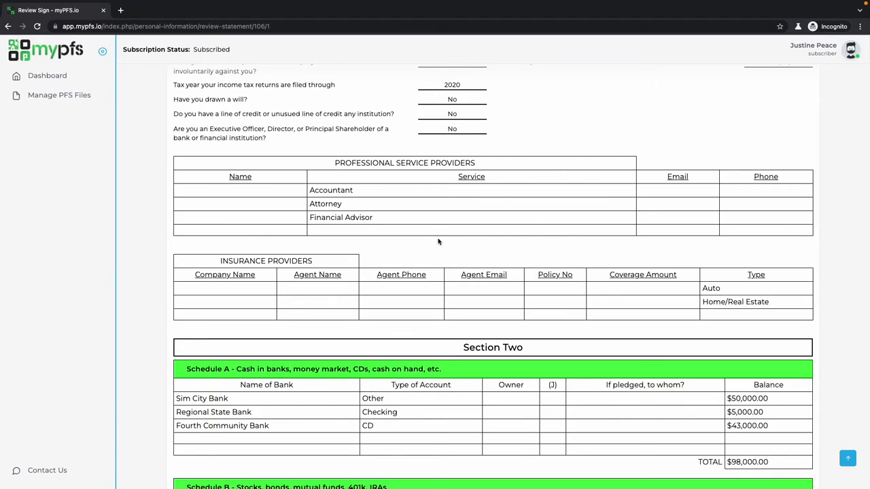
pyautogui.scroll(-2, 621, 275)
pyautogui.scroll(-4, 621, 275)
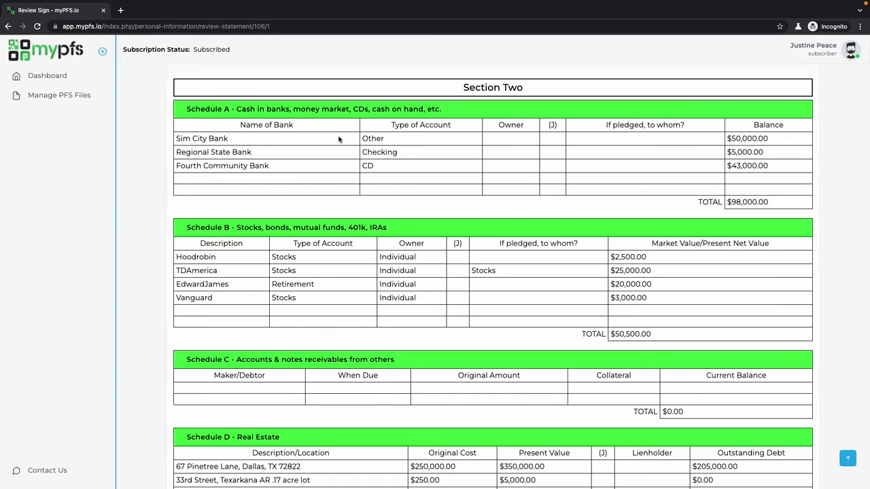
pyautogui.scroll(15, 338, 139)
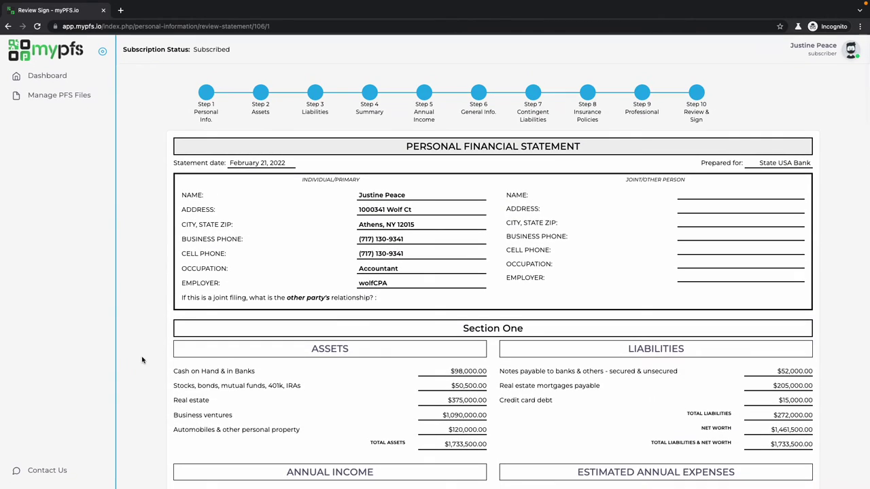
pyautogui.scroll(-18, 611, 369)
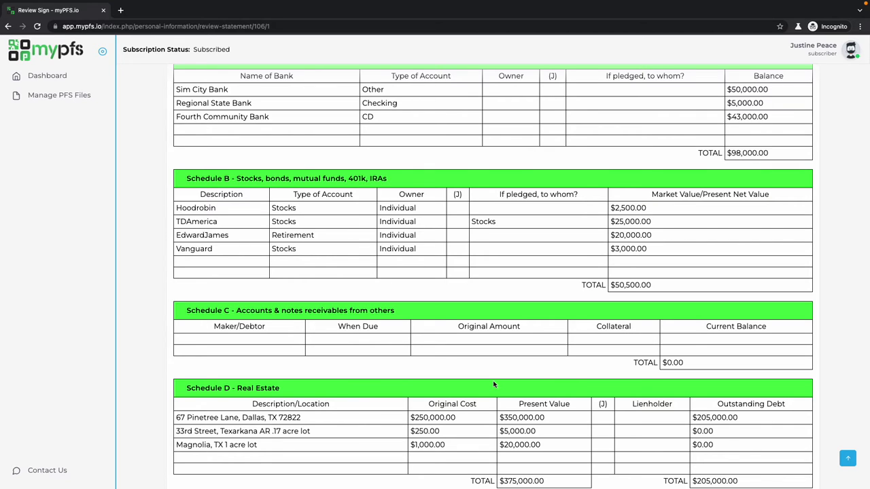
pyautogui.scroll(-7, 493, 384)
pyautogui.scroll(-10, 494, 384)
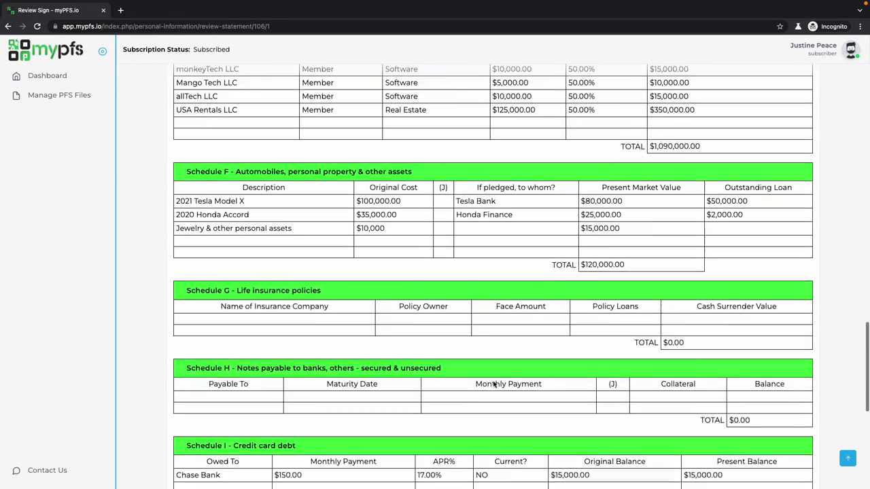
pyautogui.scroll(-2, 493, 384)
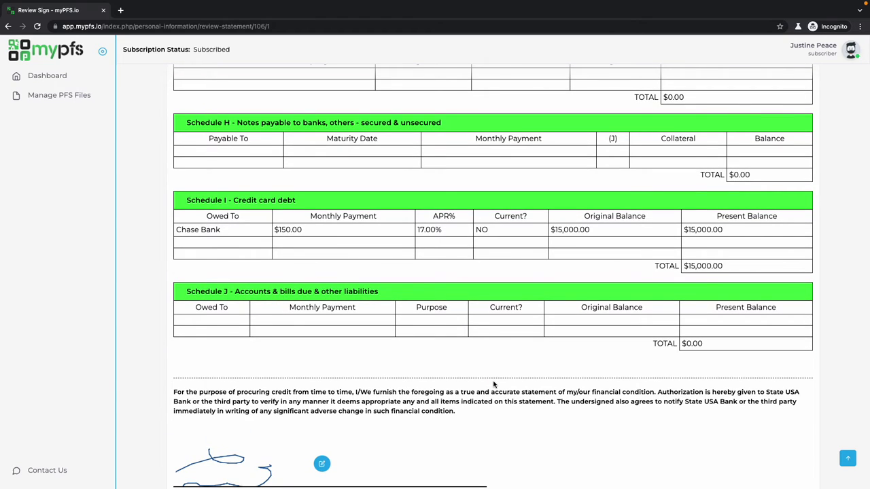
pyautogui.scroll(-2, 494, 385)
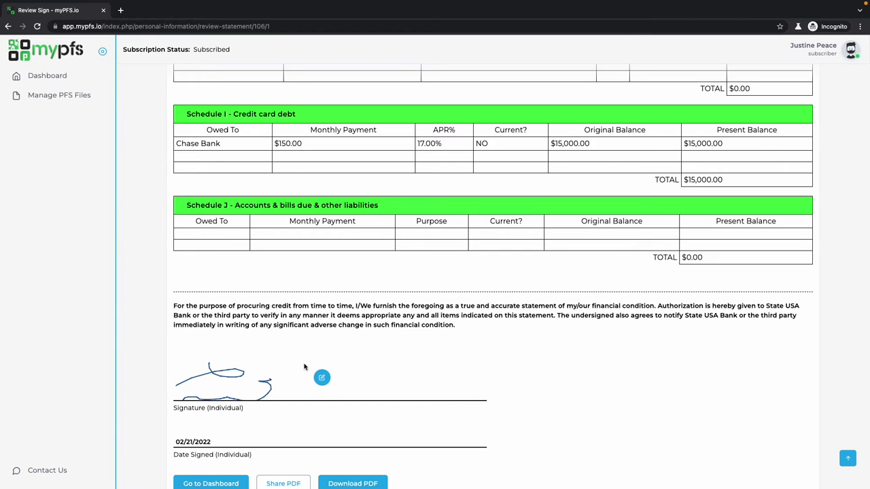
# Redraw and save the individual signature.
pyautogui.click(321, 377)
pyautogui.moveTo(200, 370); pyautogui.dragTo(306, 393)
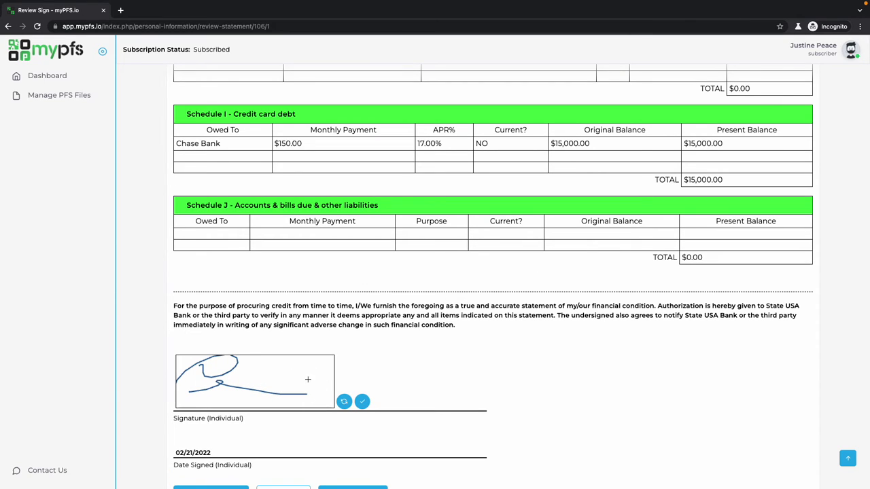
pyautogui.click(361, 402)
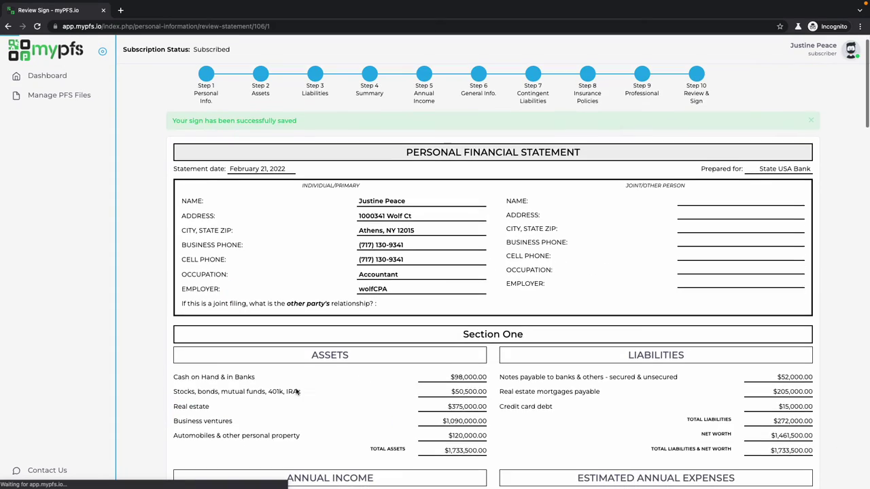
# Email the signed statement PDF to the recipient's pasted address, then switch to Gmail.
pyautogui.scroll(-20, 251, 365)
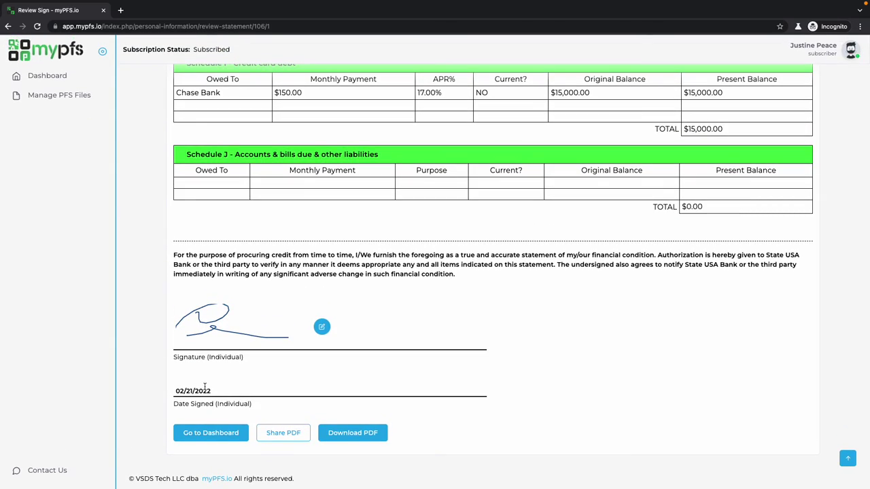
pyautogui.click(282, 434)
pyautogui.hotkey('ctrl', 'f')
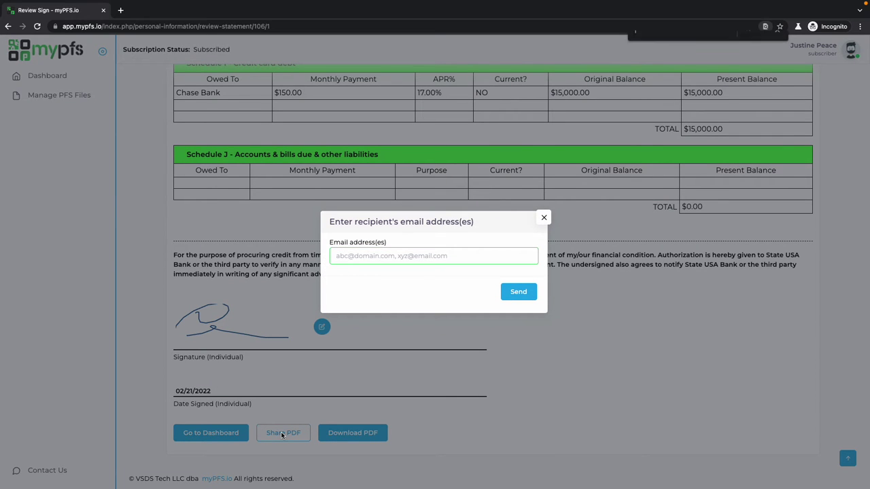
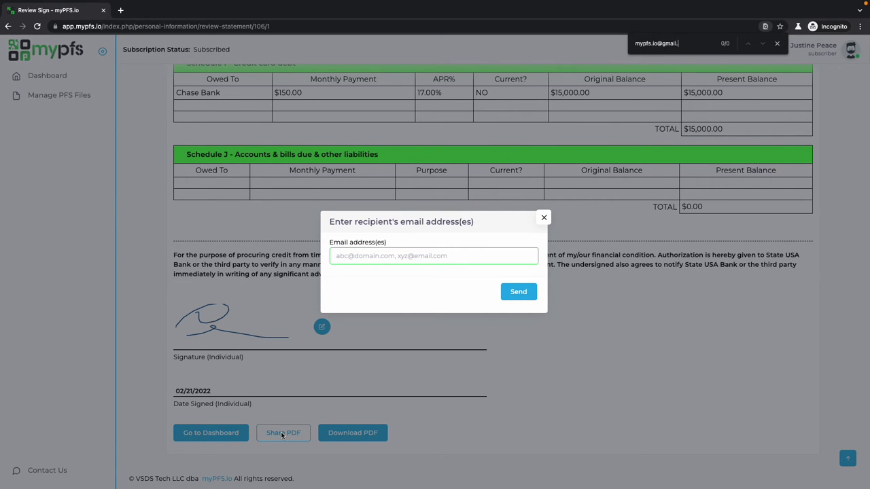
pyautogui.press('Escape')
pyautogui.click(401, 256)
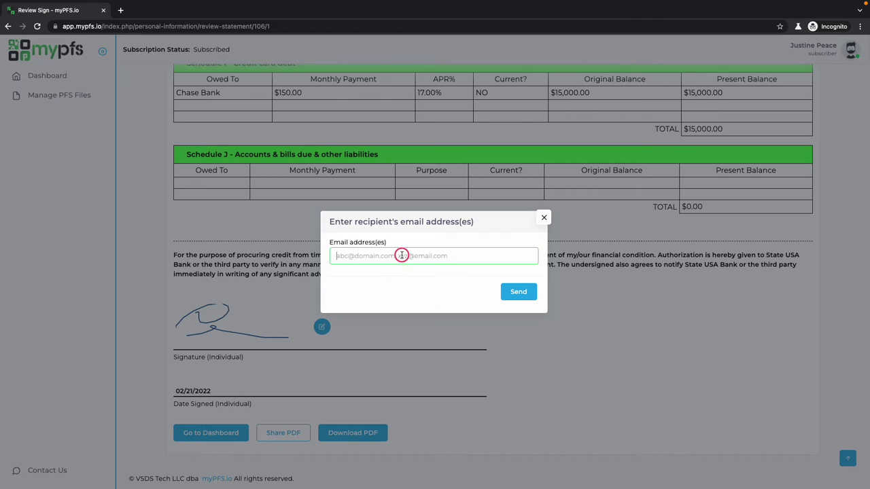
pyautogui.hotkey('ctrl', 'v')
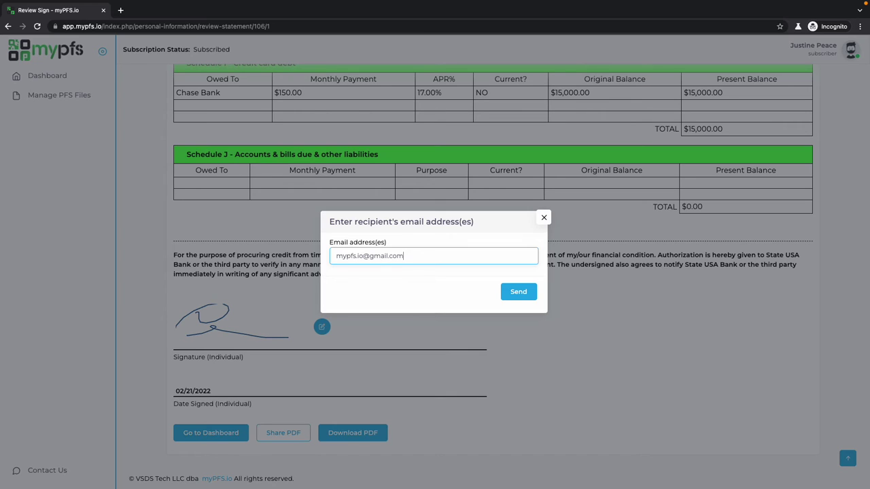
pyautogui.click(513, 292)
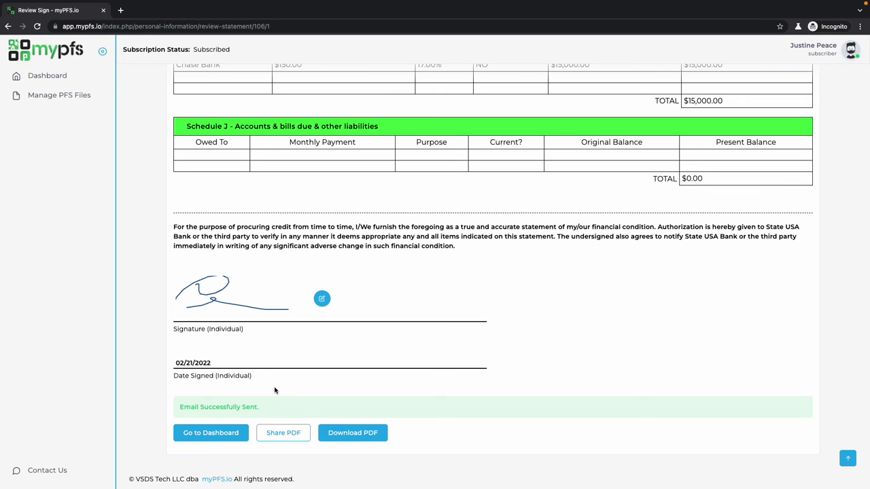
pyautogui.hotkey('ctrl', 'Right')
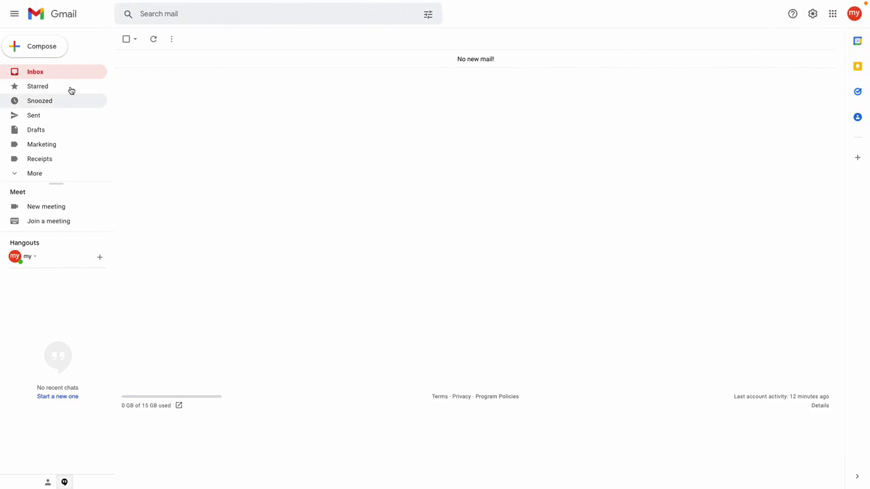
# Open the newly received 'Personal Financial Statement (PFS) PDF' email from myPFS in the Gmail inbox.
pyautogui.click(74, 77)
pyautogui.click(163, 78)
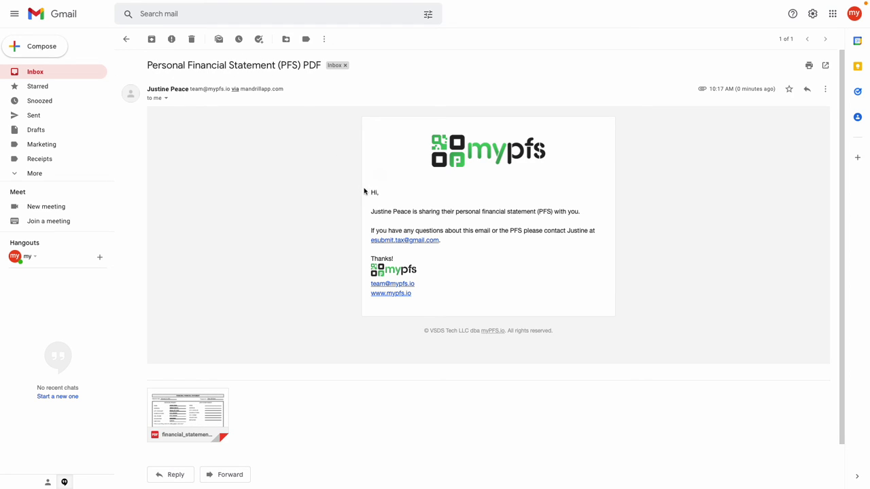
pyautogui.moveTo(372, 211); pyautogui.dragTo(593, 213)
pyautogui.click(534, 238)
# Preview the attached financial_statement_106.pdf through to its signed final page, then close it.
pyautogui.scroll(-2, 423, 269)
pyautogui.click(212, 351)
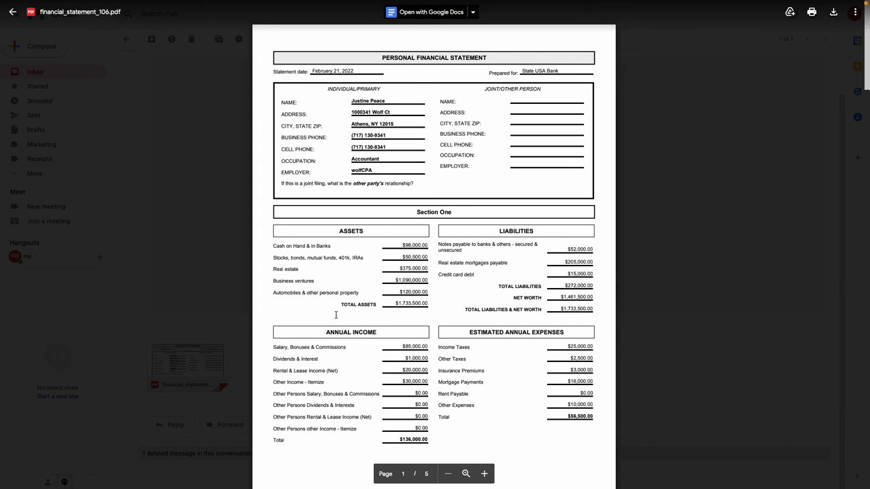
pyautogui.scroll(-10, 336, 315)
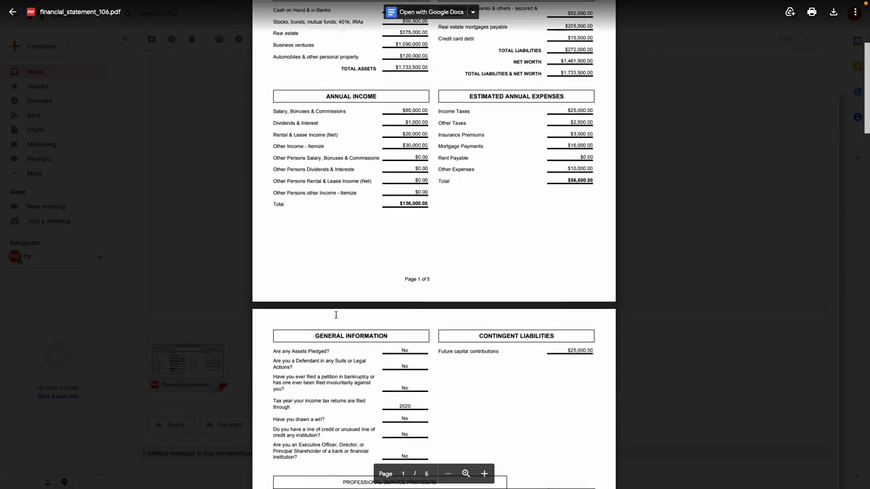
pyautogui.scroll(-20, 336, 317)
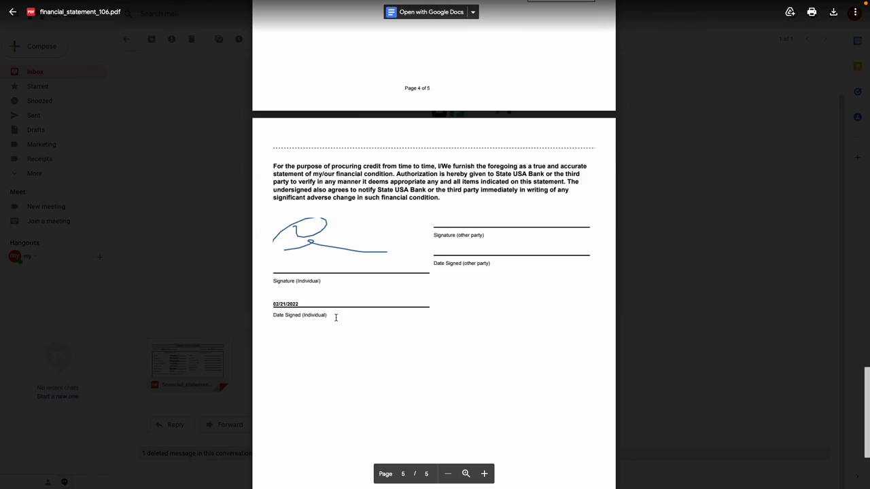
pyautogui.click(206, 276)
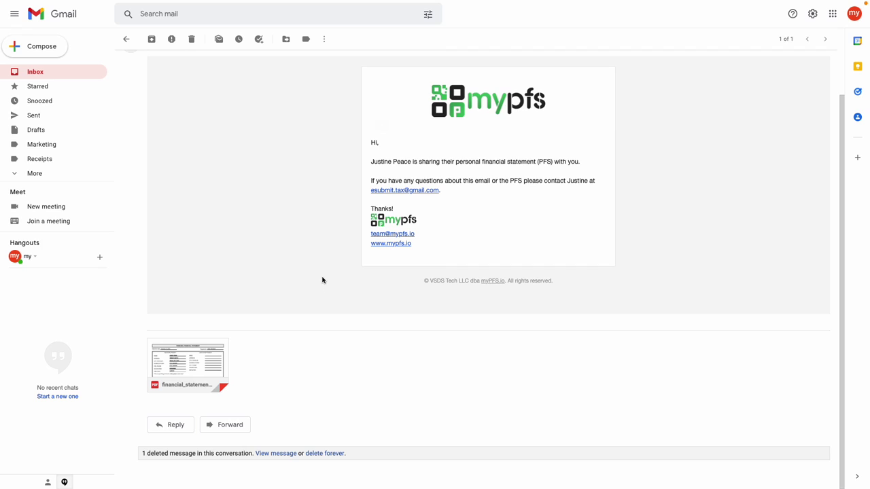